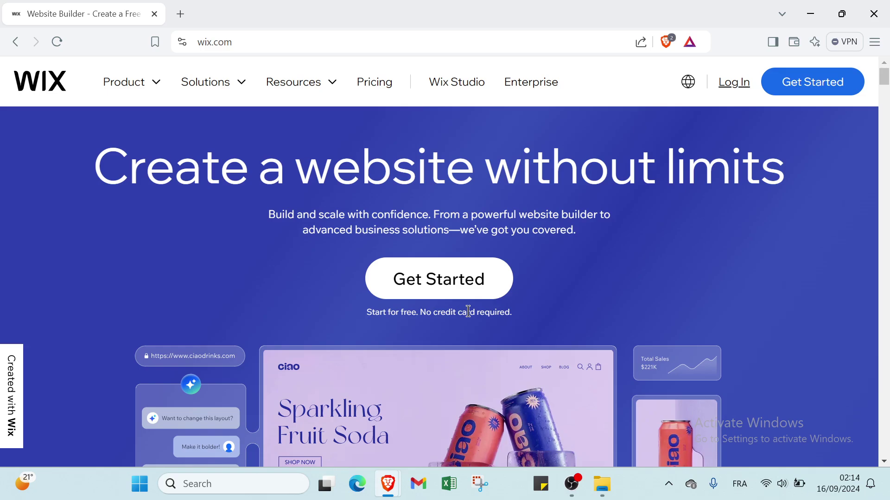
Scroll through the Wix page and go to the free-account sign-up page.
{"action": "scroll", "coordinate": [469, 312], "scroll_direction": "down", "scroll_amount": 3}
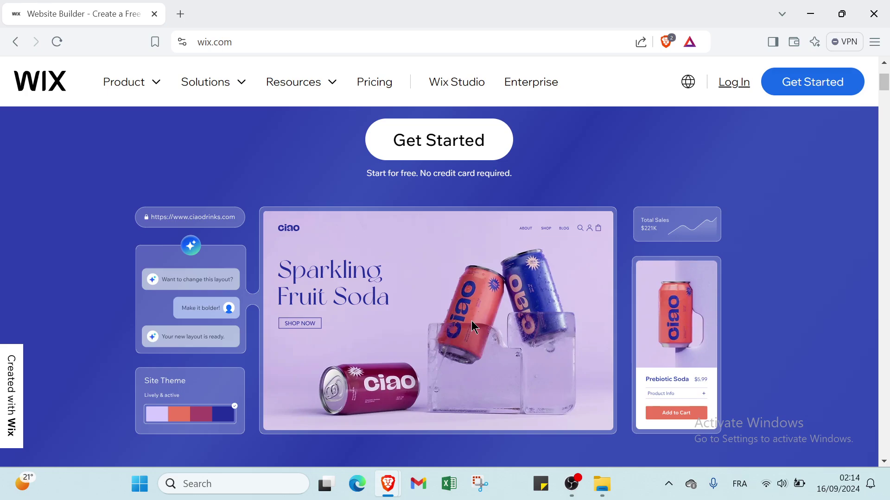
{"action": "scroll", "coordinate": [318, 334], "scroll_direction": "up", "scroll_amount": 3}
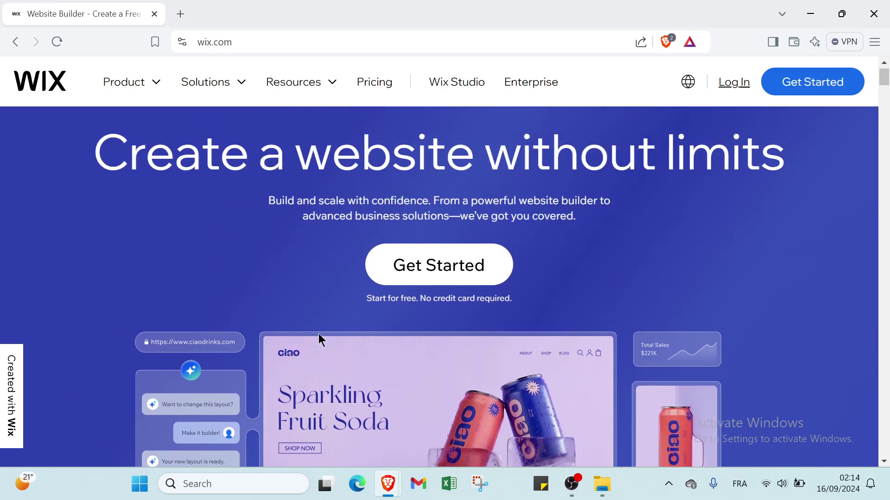
{"action": "scroll", "coordinate": [318, 334], "scroll_direction": "down", "scroll_amount": 5}
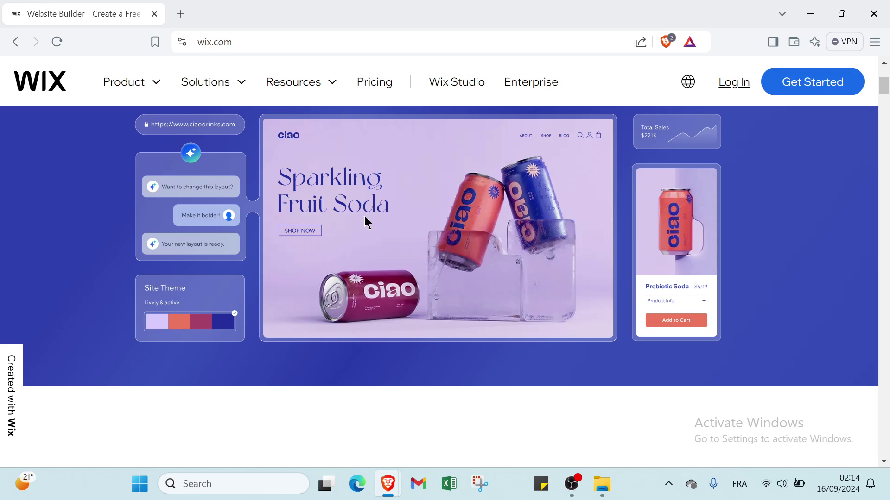
{"action": "scroll", "coordinate": [359, 261], "scroll_direction": "up", "scroll_amount": 5}
{"action": "scroll", "coordinate": [361, 261], "scroll_direction": "down", "scroll_amount": 1}
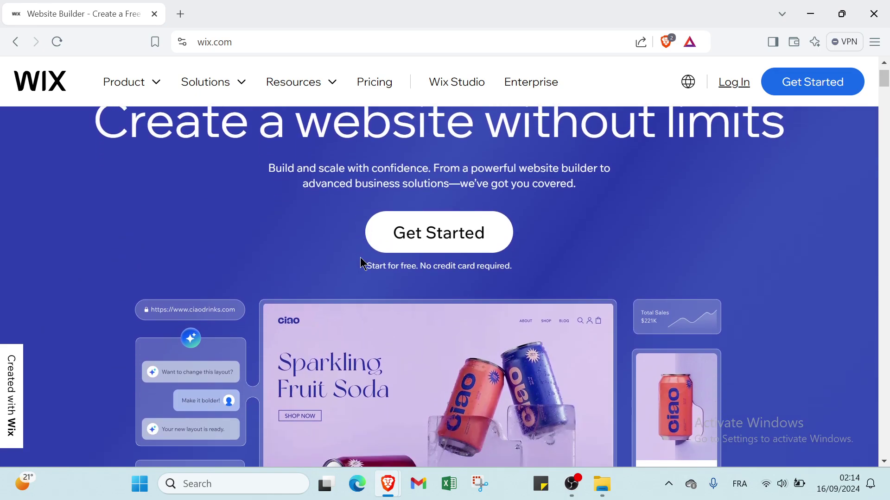
{"action": "scroll", "coordinate": [360, 260], "scroll_direction": "down", "scroll_amount": 8}
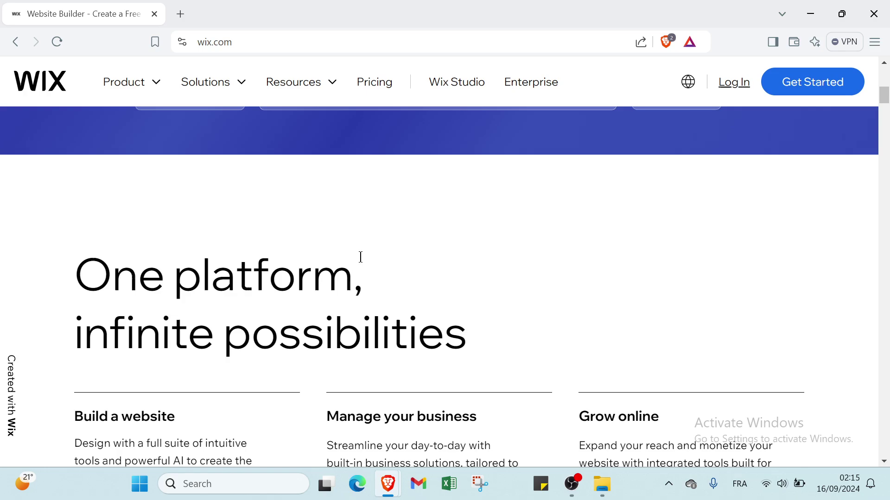
{"action": "scroll", "coordinate": [366, 258], "scroll_direction": "down", "scroll_amount": 3}
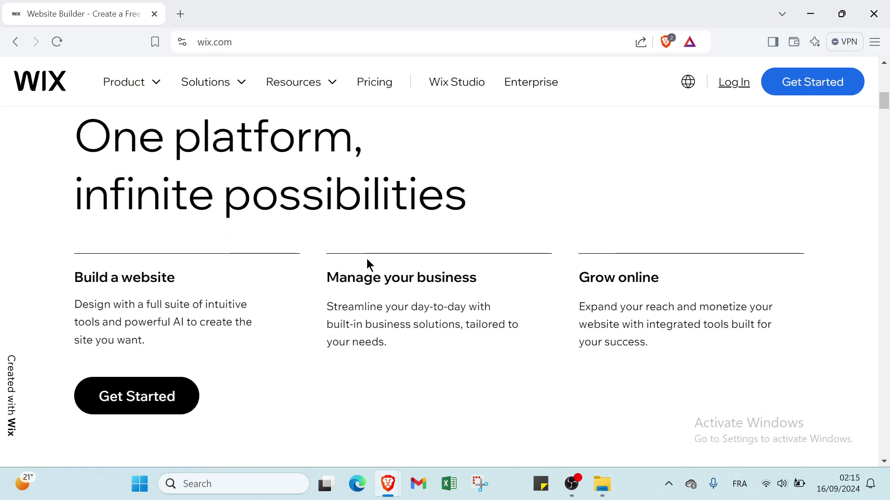
{"action": "scroll", "coordinate": [366, 259], "scroll_direction": "down", "scroll_amount": 1}
{"action": "scroll", "coordinate": [367, 259], "scroll_direction": "down", "scroll_amount": 1}
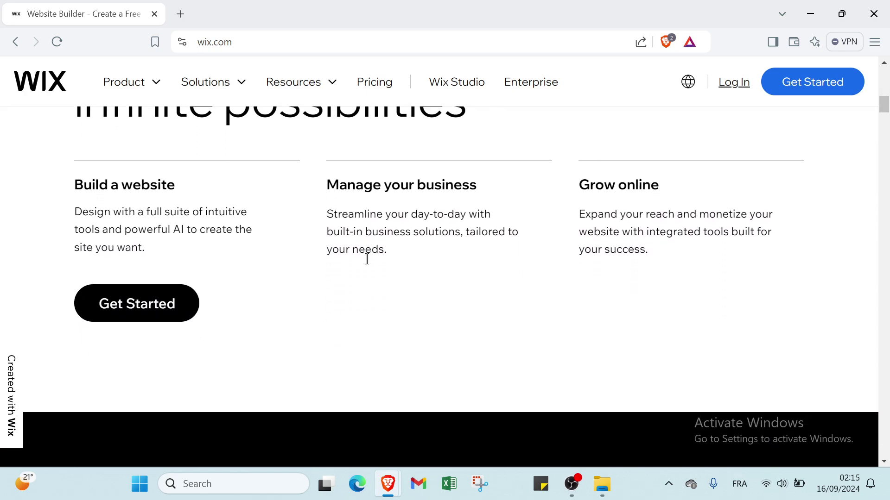
{"action": "scroll", "coordinate": [367, 259], "scroll_direction": "down", "scroll_amount": 2}
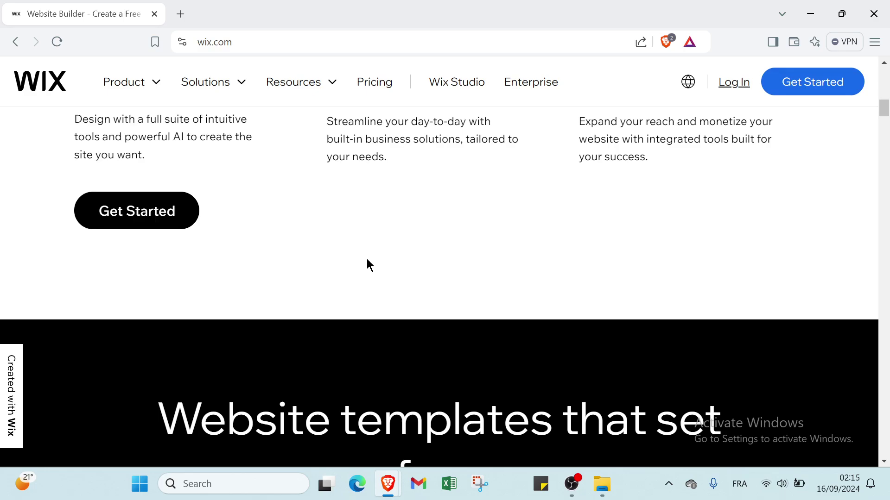
{"action": "scroll", "coordinate": [366, 260], "scroll_direction": "down", "scroll_amount": 1}
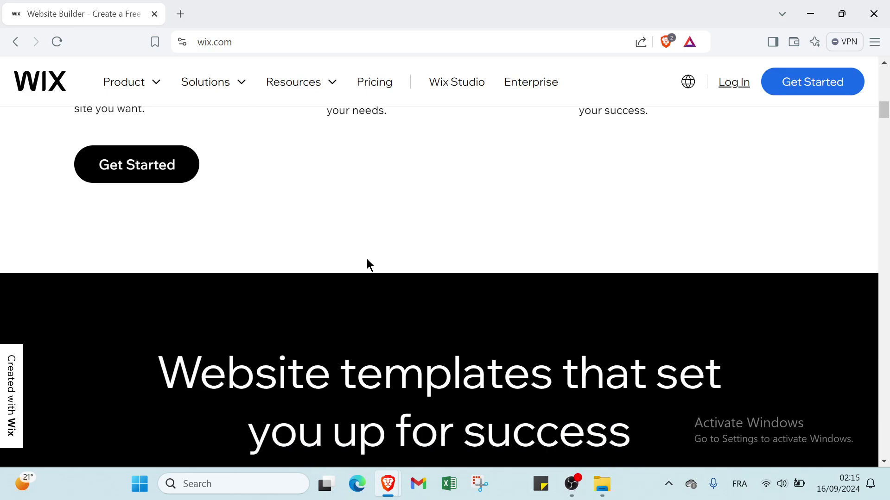
{"action": "scroll", "coordinate": [367, 261], "scroll_direction": "down", "scroll_amount": 2}
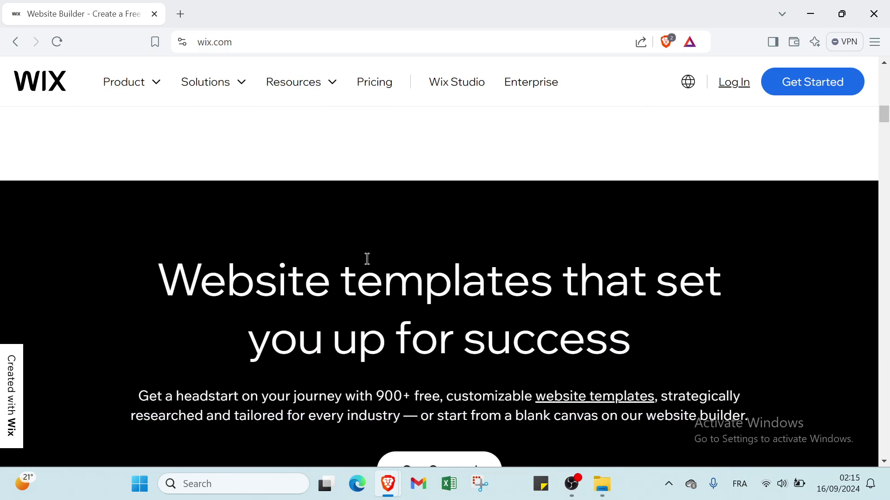
{"action": "scroll", "coordinate": [367, 259], "scroll_direction": "down", "scroll_amount": 1}
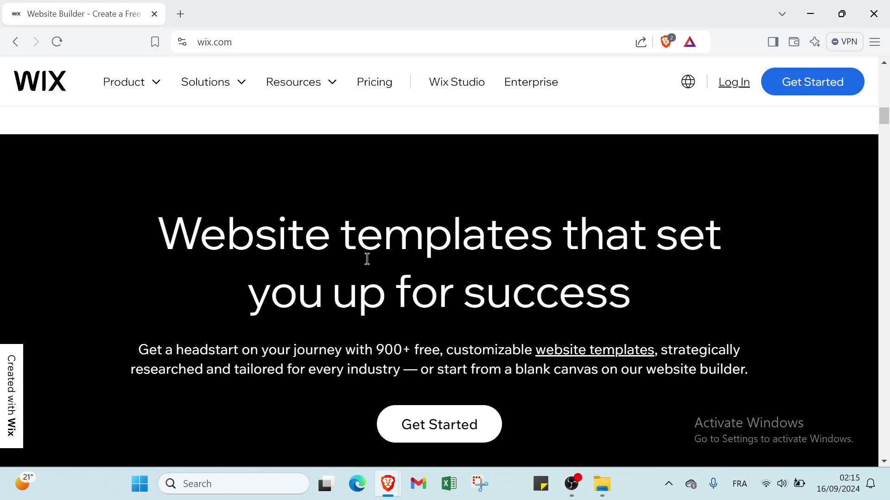
{"action": "scroll", "coordinate": [367, 259], "scroll_direction": "down", "scroll_amount": 2}
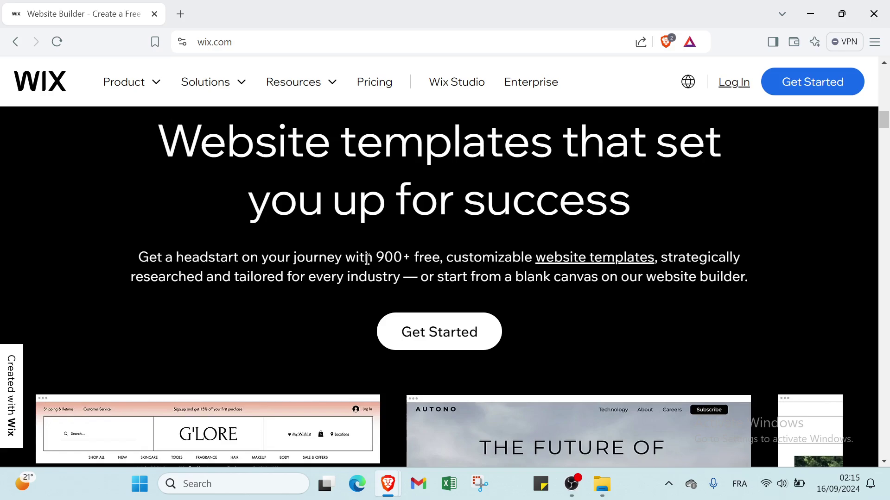
{"action": "scroll", "coordinate": [367, 259], "scroll_direction": "down", "scroll_amount": 10}
{"action": "scroll", "coordinate": [645, 271], "scroll_direction": "down", "scroll_amount": 15}
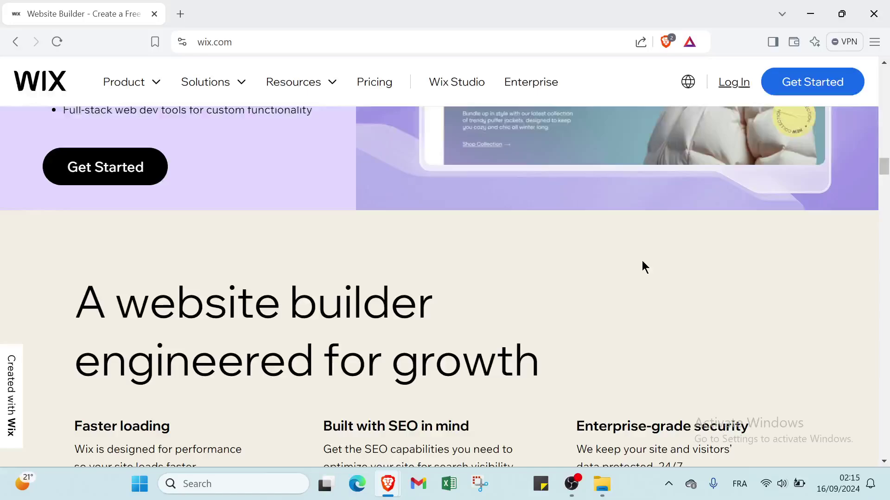
{"action": "scroll", "coordinate": [583, 260], "scroll_direction": "down", "scroll_amount": 20}
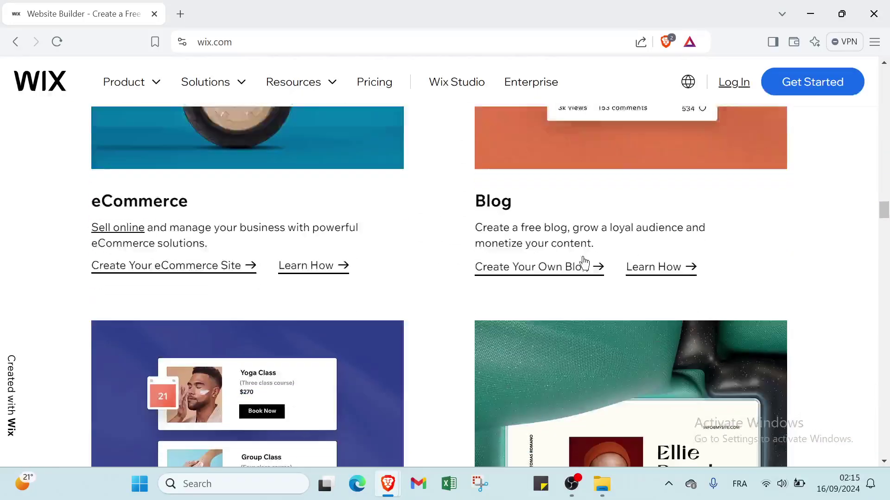
{"action": "scroll", "coordinate": [476, 258], "scroll_direction": "down", "scroll_amount": 20}
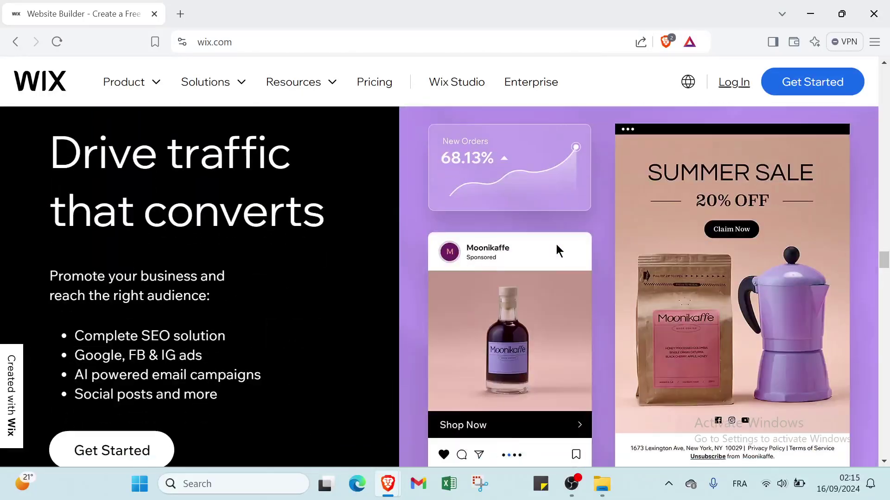
{"action": "scroll", "coordinate": [377, 246], "scroll_direction": "down", "scroll_amount": 6}
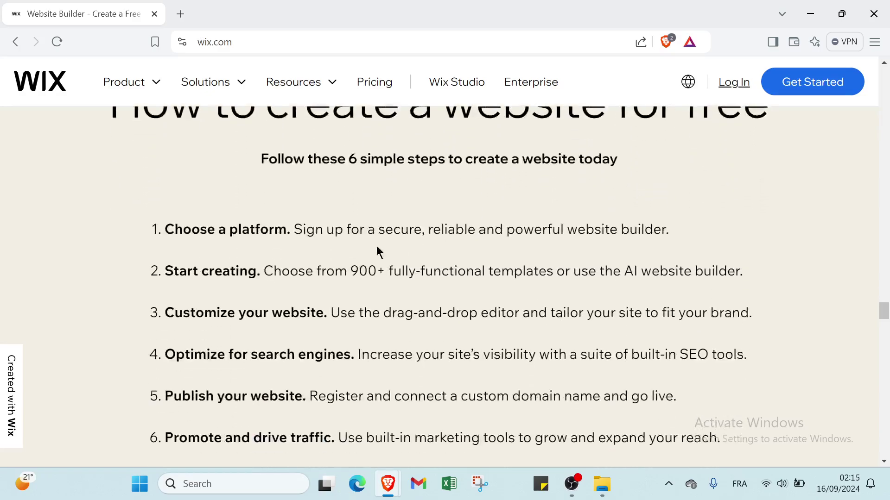
{"action": "scroll", "coordinate": [308, 224], "scroll_direction": "up", "scroll_amount": 3}
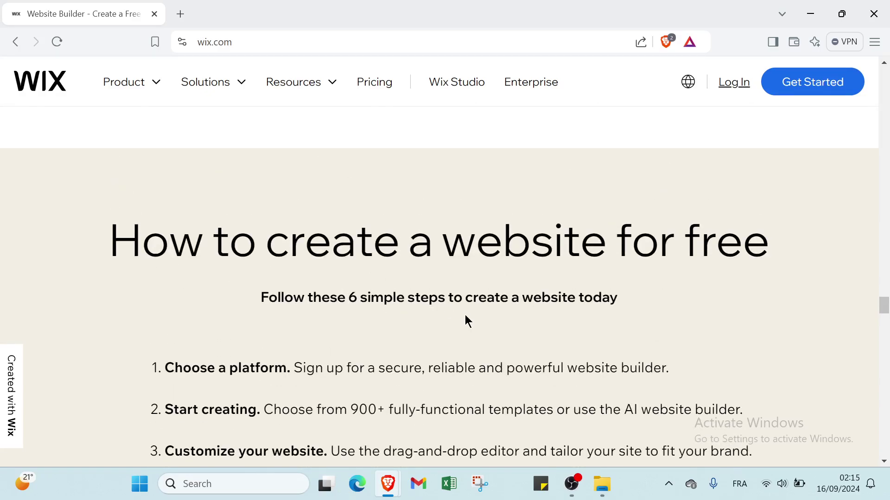
{"action": "scroll", "coordinate": [482, 310], "scroll_direction": "down", "scroll_amount": 2}
{"action": "scroll", "coordinate": [167, 278], "scroll_direction": "down", "scroll_amount": 1}
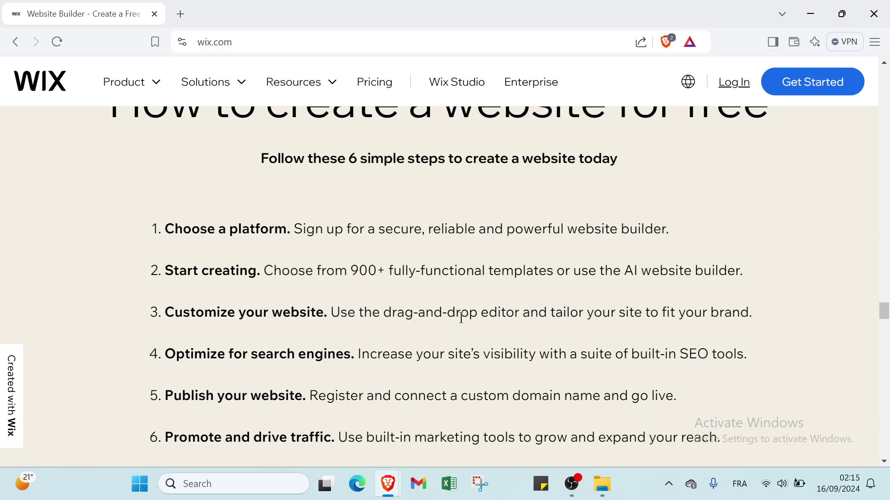
{"action": "scroll", "coordinate": [579, 311], "scroll_direction": "down", "scroll_amount": 1}
{"action": "scroll", "coordinate": [592, 305], "scroll_direction": "down", "scroll_amount": 1}
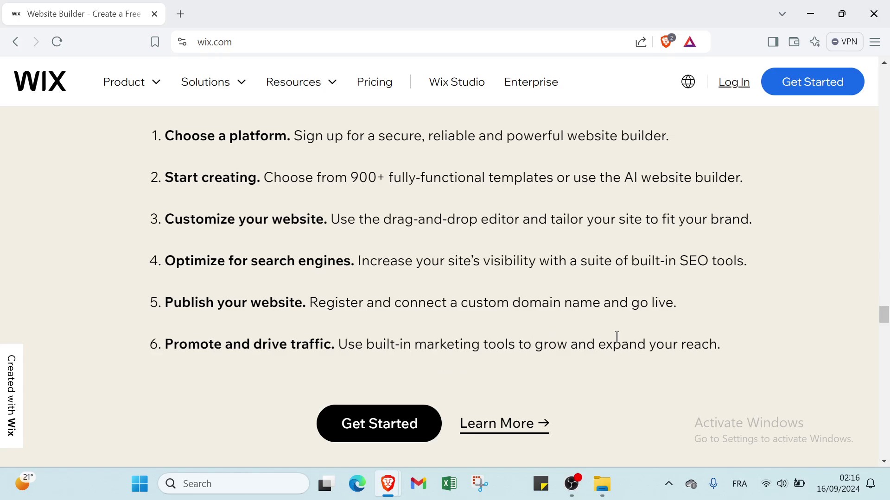
{"action": "scroll", "coordinate": [602, 327], "scroll_direction": "down", "scroll_amount": 3}
{"action": "scroll", "coordinate": [602, 327], "scroll_direction": "down", "scroll_amount": 15}
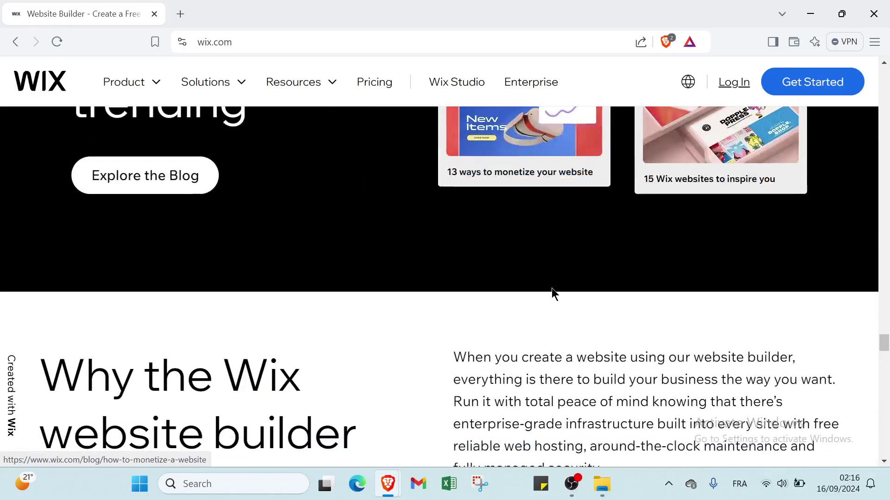
{"action": "scroll", "coordinate": [556, 268], "scroll_direction": "down", "scroll_amount": 10}
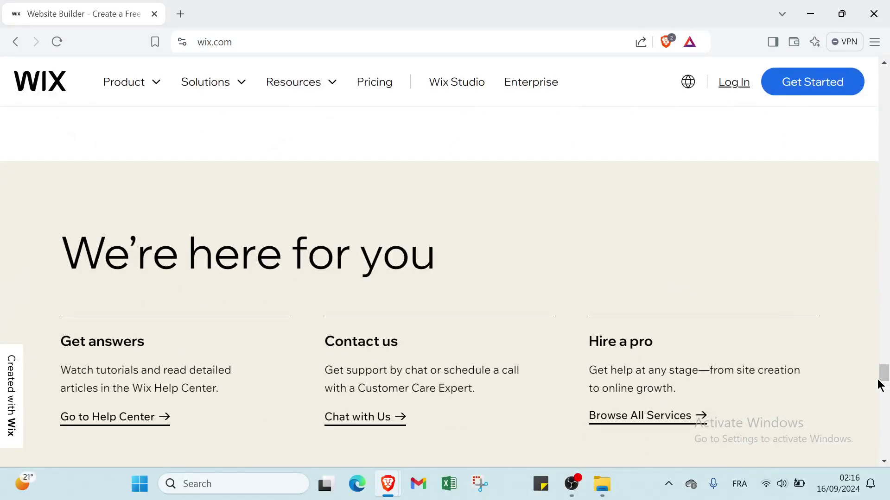
{"action": "left_click_drag", "start_coordinate": [883, 374], "coordinate": [883, 77]}
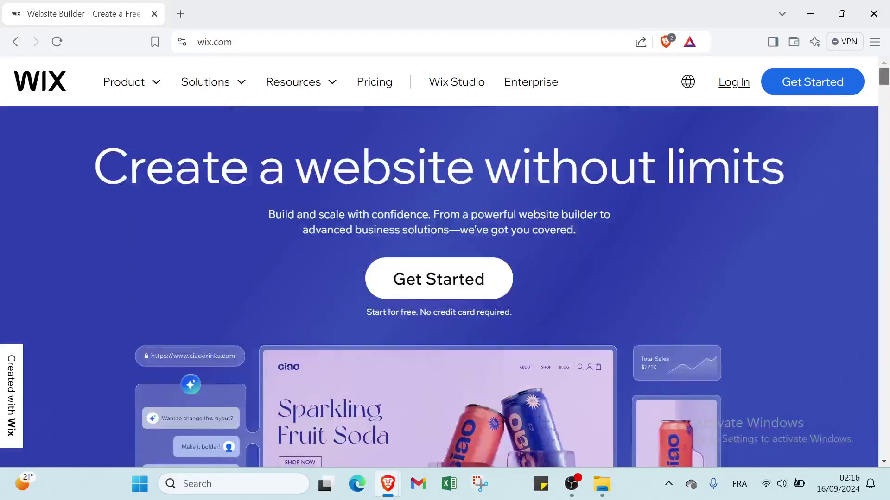
{"action": "left_click", "coordinate": [836, 90]}
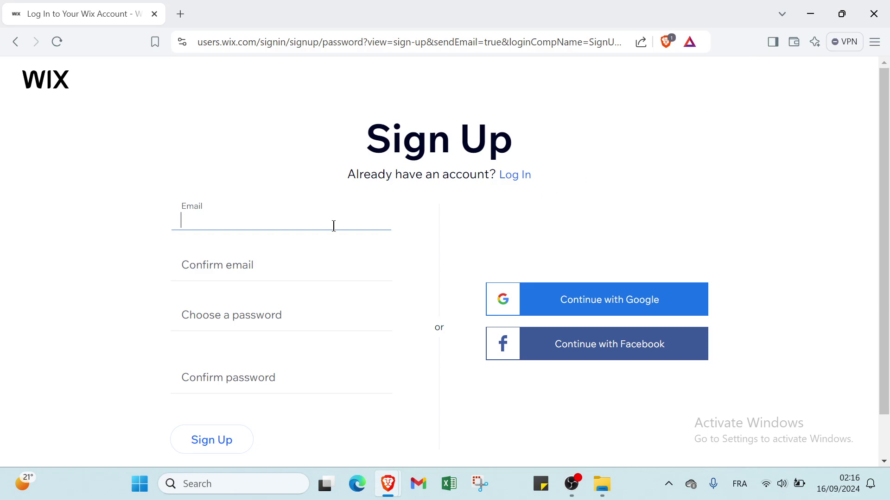
Enter the account e-mail address and retype it in Confirm email.
{"action": "key", "text": "ctrl+v"}
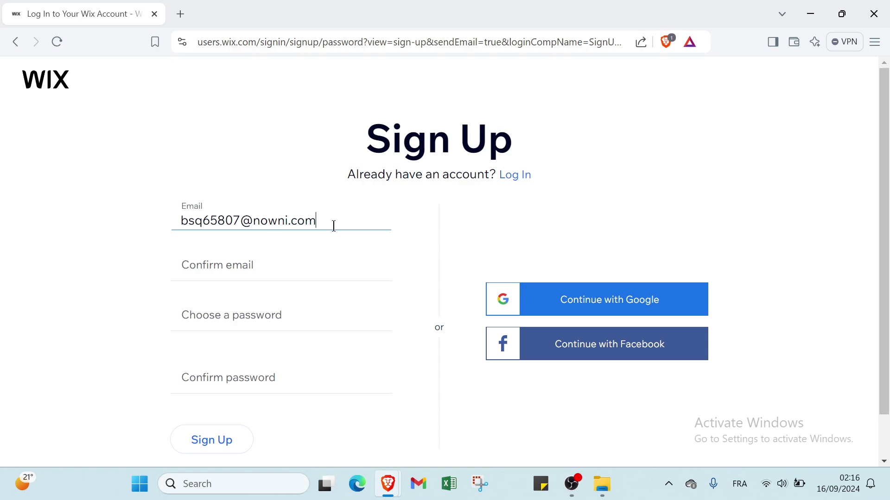
{"action": "left_click", "coordinate": [300, 274]}
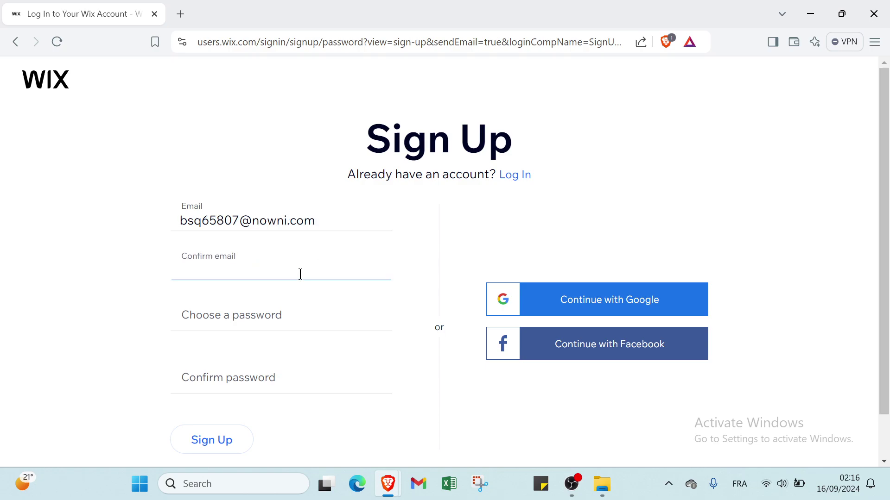
{"action": "type", "text": "B"}
{"action": "key", "text": "BackSpace"}
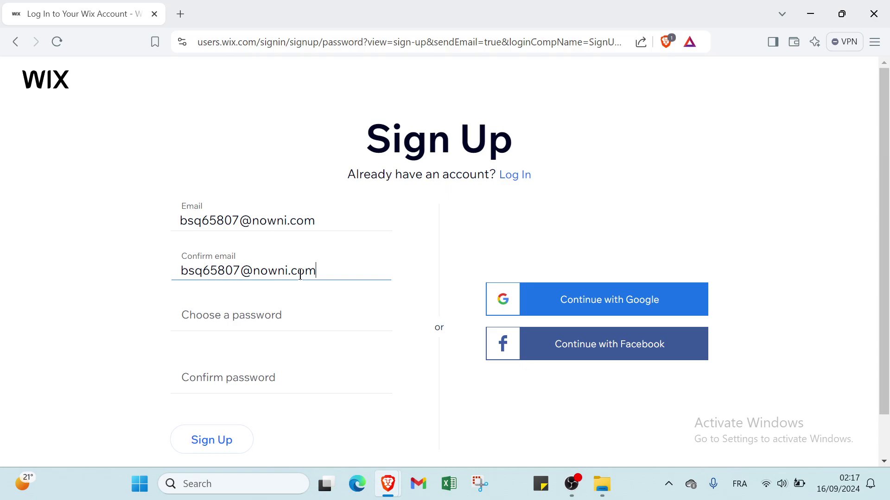
Enter the account password in Choose a password and again in Confirm password.
{"action": "left_click", "coordinate": [260, 314]}
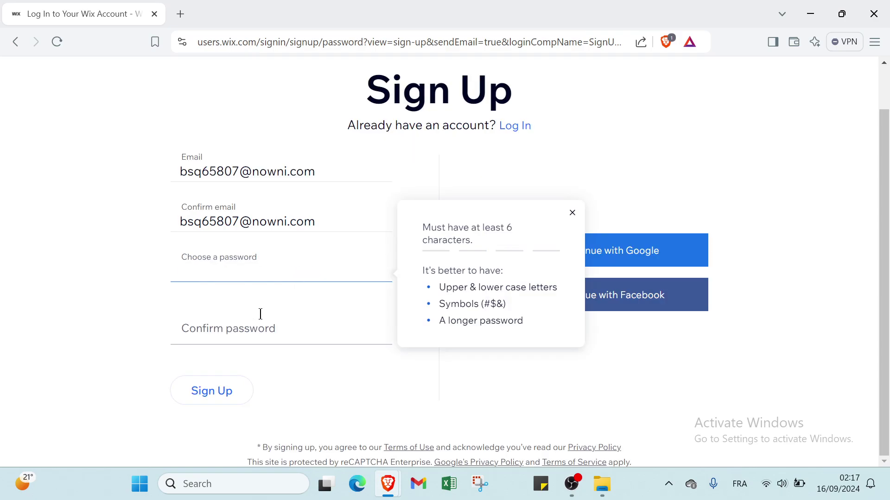
{"action": "type", "text": "••••••••••"}
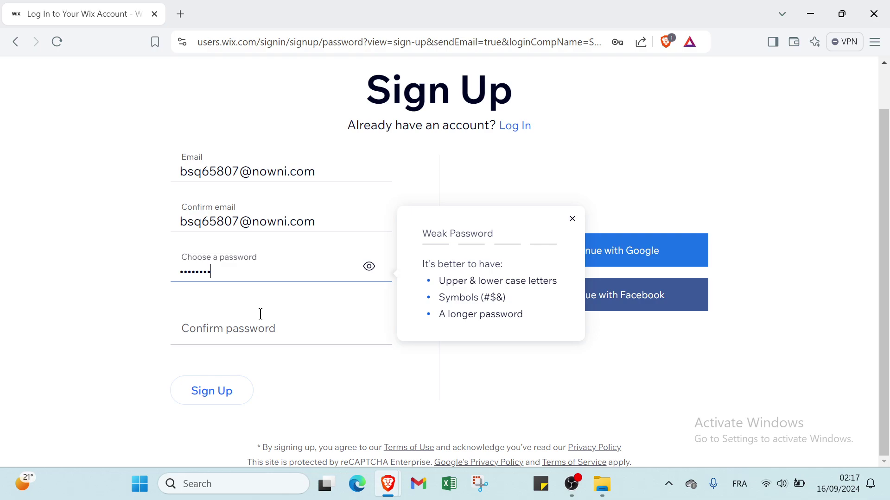
{"action": "type", "text": "•"}
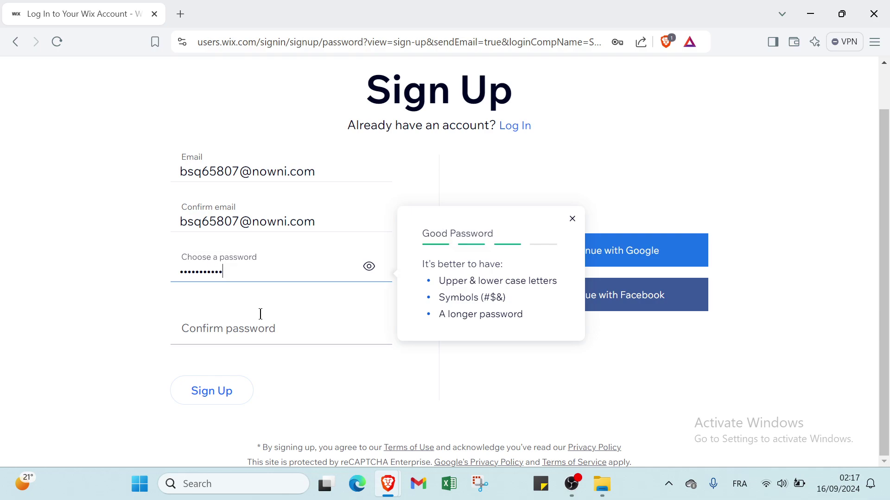
{"action": "left_click", "coordinate": [261, 314]}
{"action": "type", "text": "••••••••"}
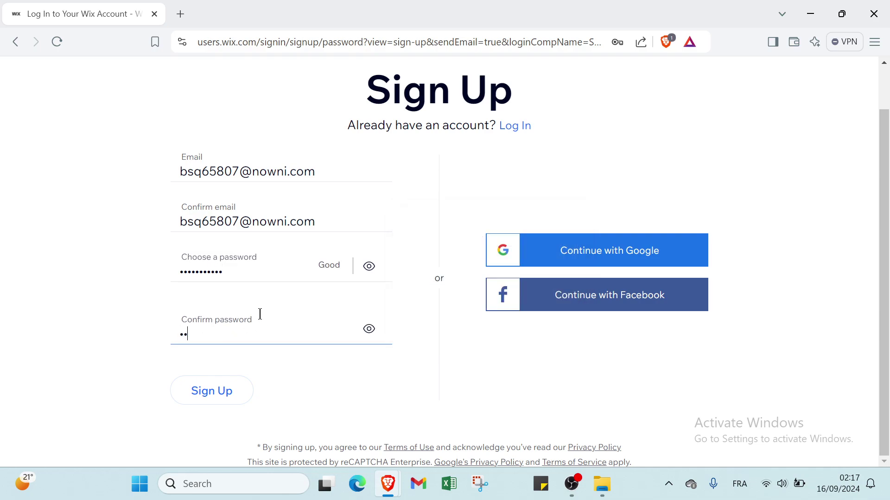
{"action": "type", "text": "•••"}
Create the account and mark the site as for myself, my business or a friend.
{"action": "left_click", "coordinate": [230, 392]}
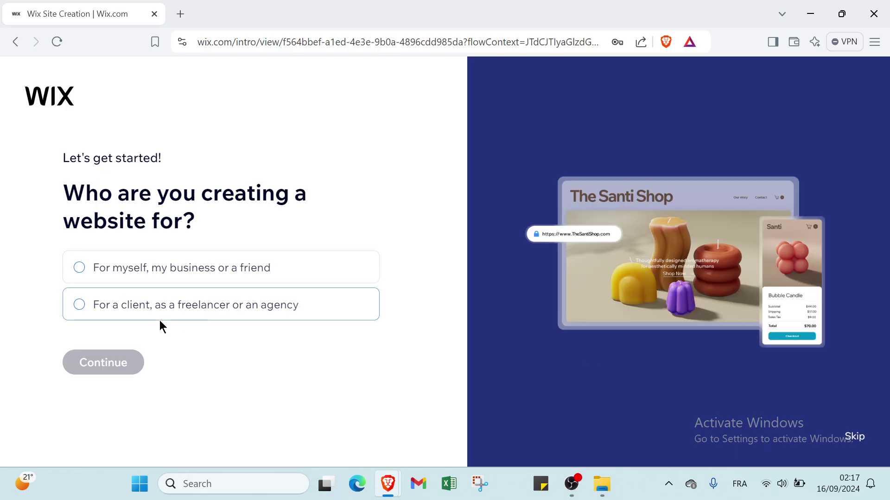
{"action": "left_click", "coordinate": [133, 276]}
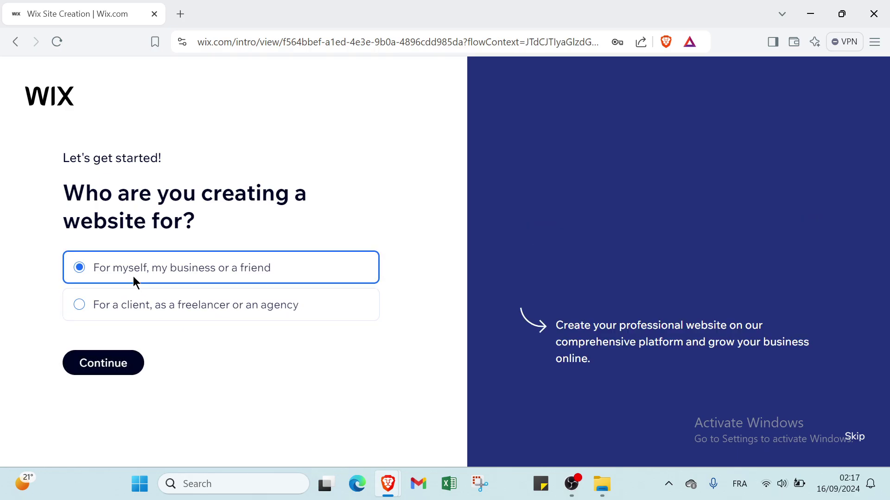
{"action": "left_click", "coordinate": [129, 364]}
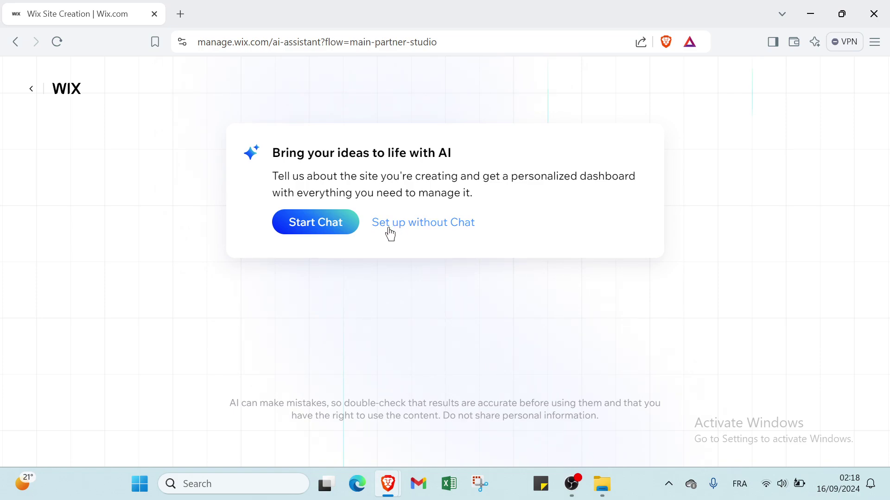
Skip the AI chat and choose Portfolio > Design Portfolio as the site type.
{"action": "left_click", "coordinate": [334, 223]}
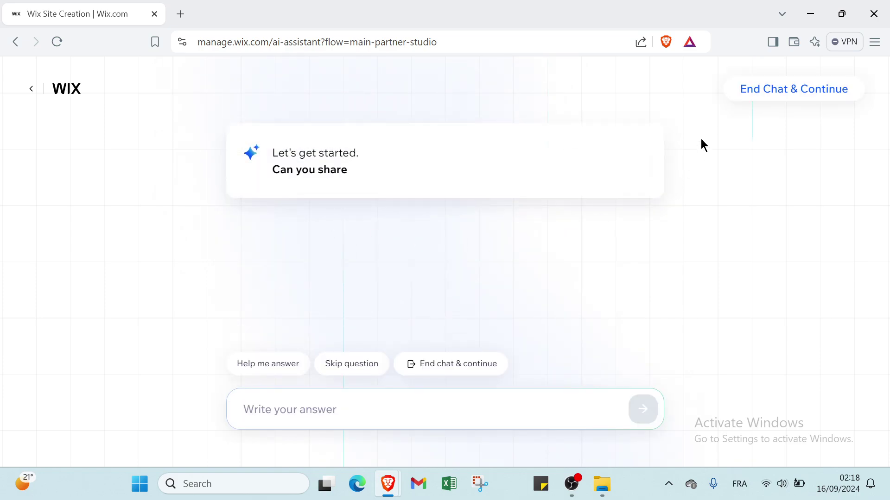
{"action": "left_click", "coordinate": [749, 87]}
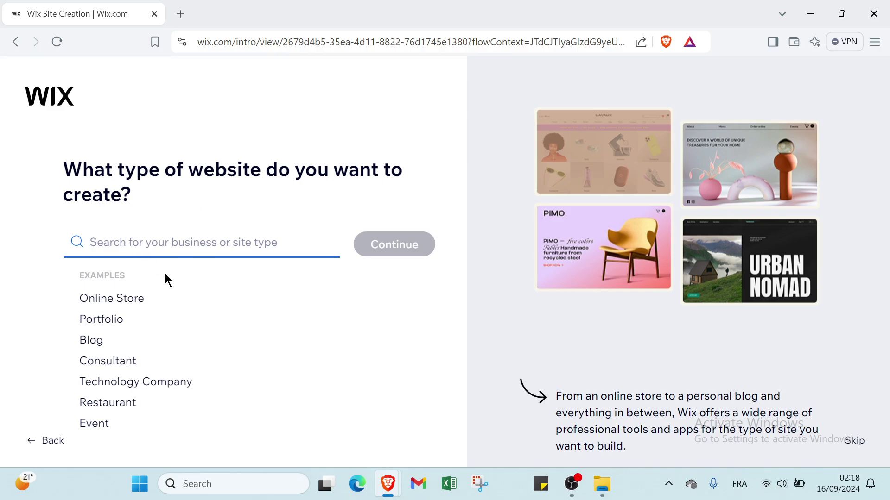
{"action": "left_click", "coordinate": [107, 322]}
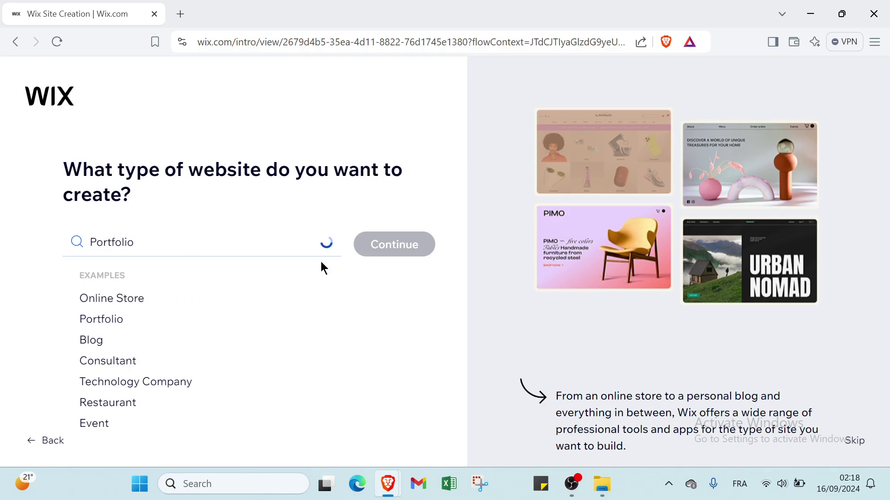
{"action": "left_click", "coordinate": [151, 286]}
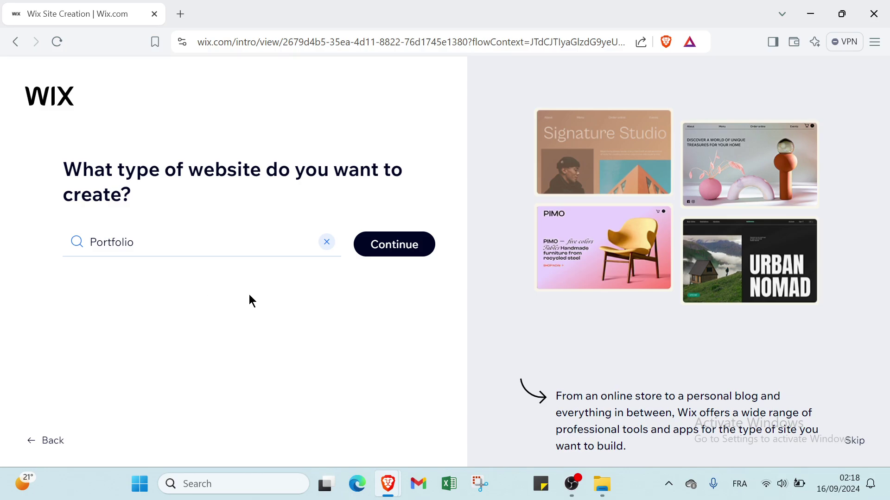
{"action": "left_click", "coordinate": [369, 246]}
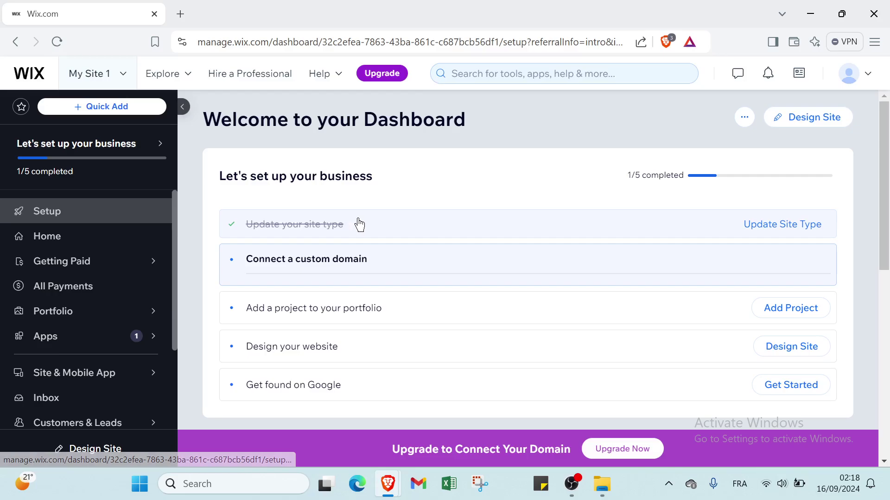
Scroll the new dashboard while the site-naming dialog appears.
{"action": "scroll", "coordinate": [359, 225], "scroll_direction": "down", "scroll_amount": 3}
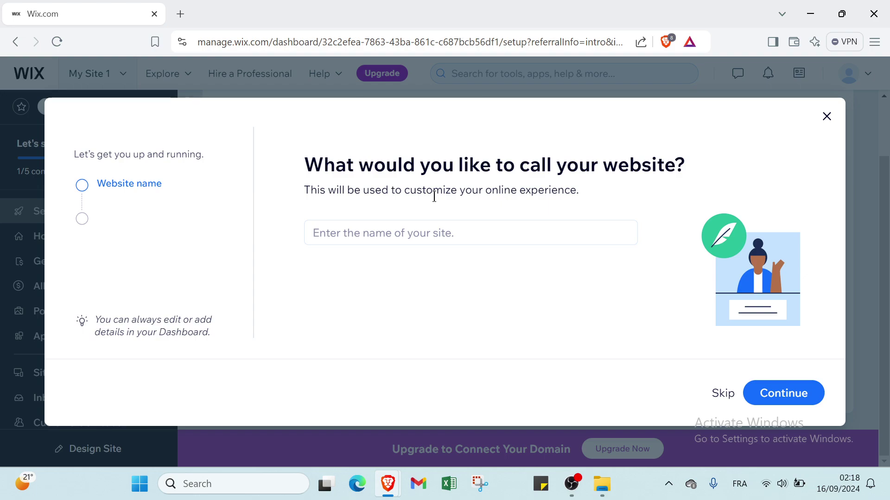
Name the website zizashop and keep the recommended Instagram Feed app.
{"action": "left_click", "coordinate": [348, 233]}
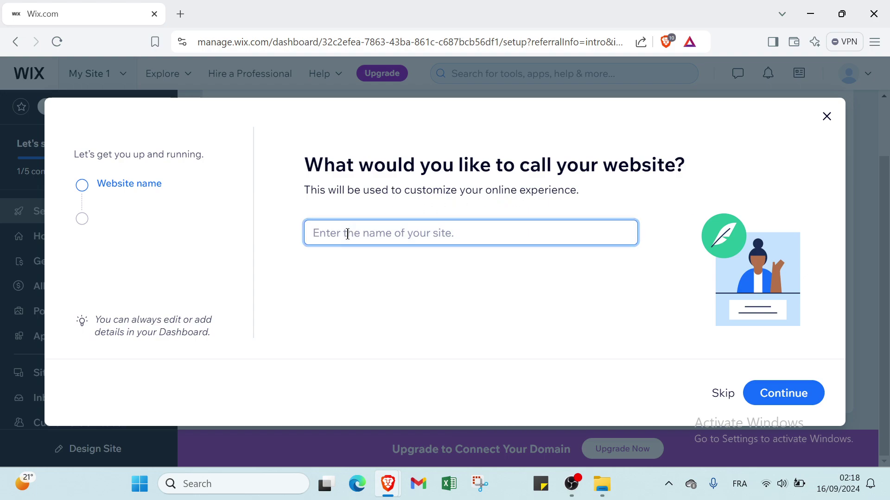
{"action": "type", "text": "ziz"}
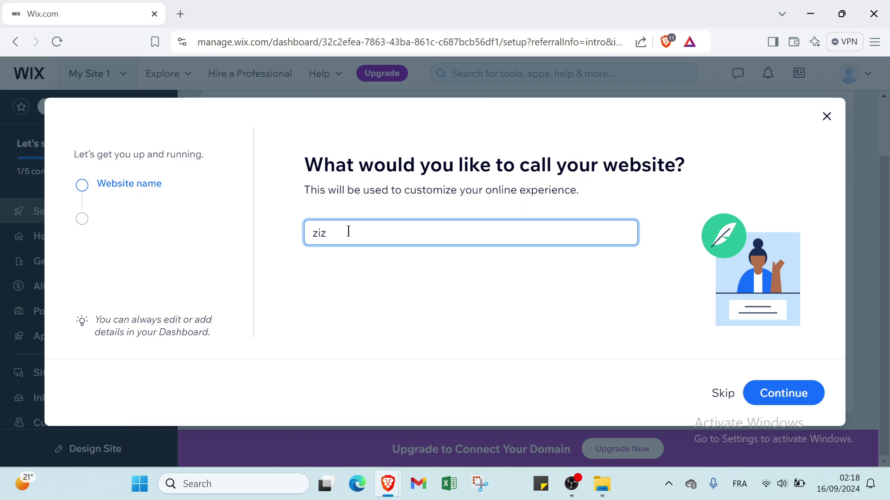
{"action": "type", "text": "ashop"}
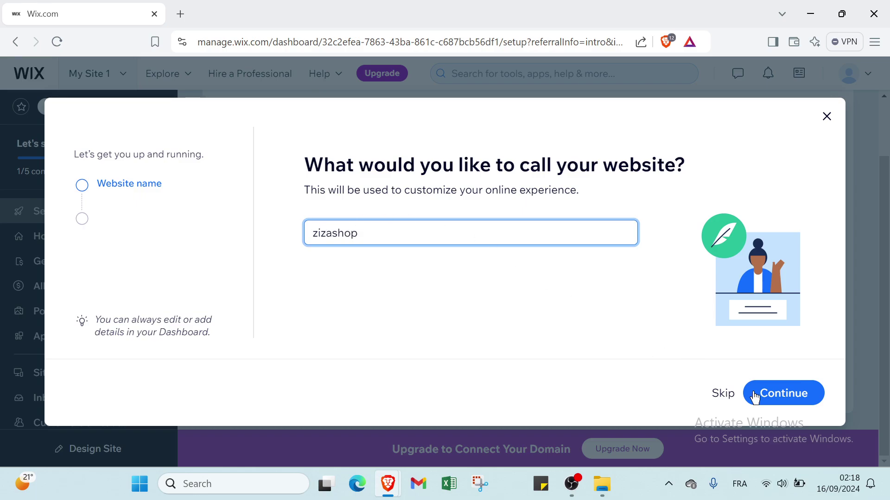
{"action": "left_click", "coordinate": [760, 395]}
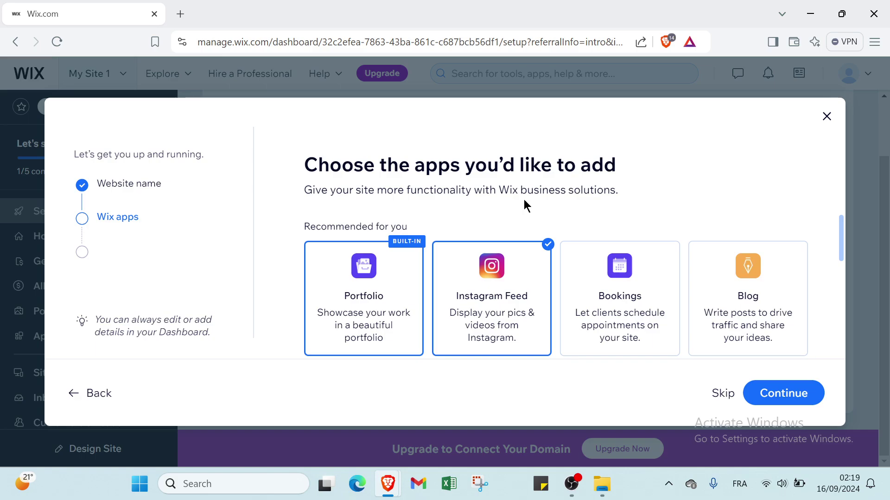
{"action": "left_click", "coordinate": [788, 392]}
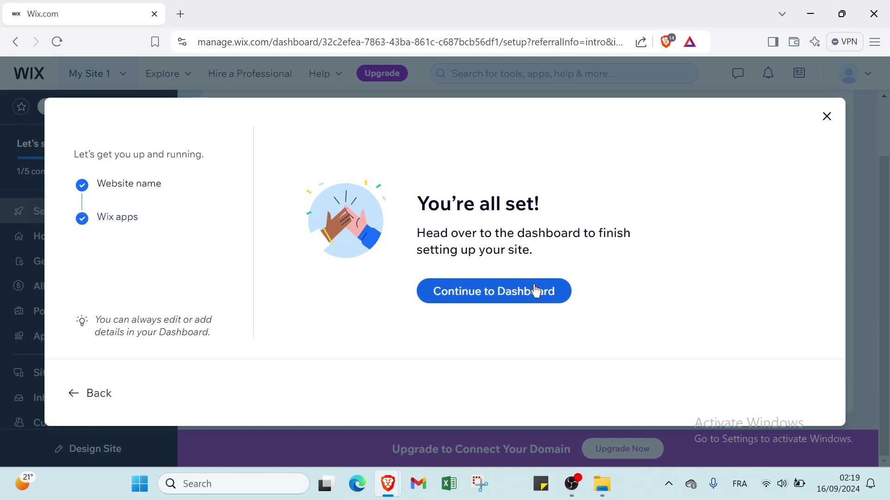
Continue to the dashboard and scroll to the design-choice options.
{"action": "left_click", "coordinate": [536, 294]}
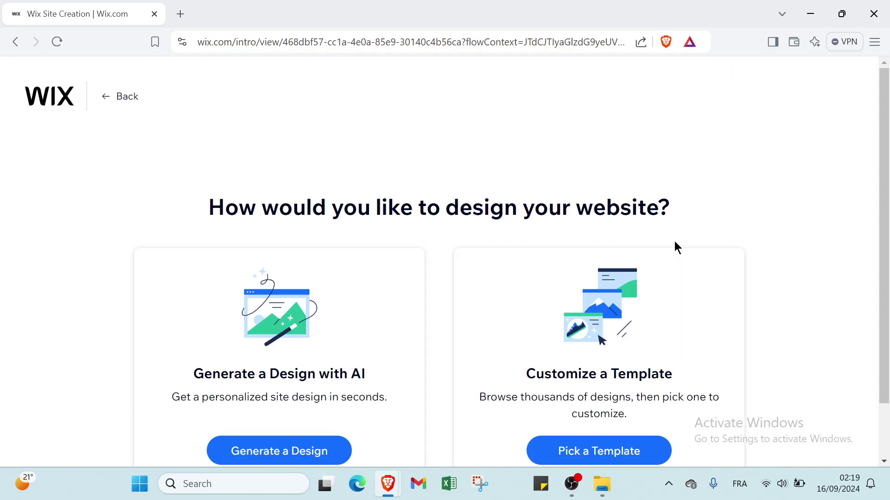
{"action": "scroll", "coordinate": [417, 261], "scroll_direction": "down", "scroll_amount": 1}
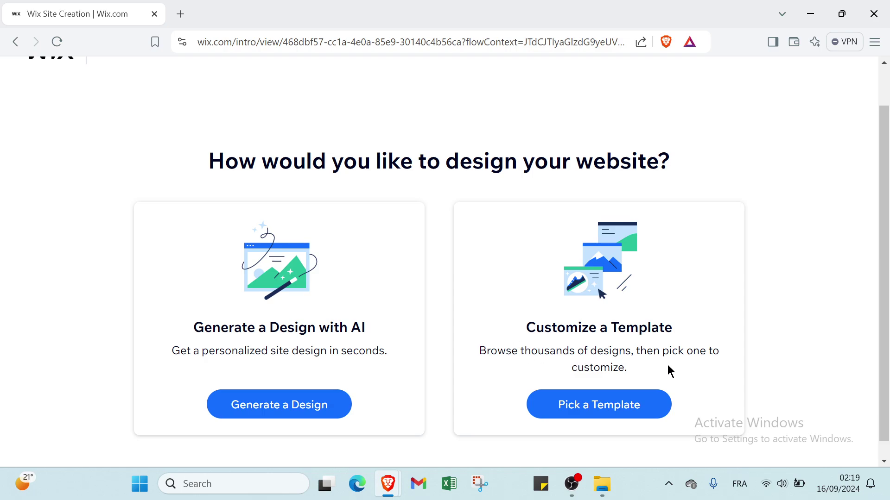
Generate the design with AI, review the preview, and continue with it.
{"action": "left_click", "coordinate": [313, 406]}
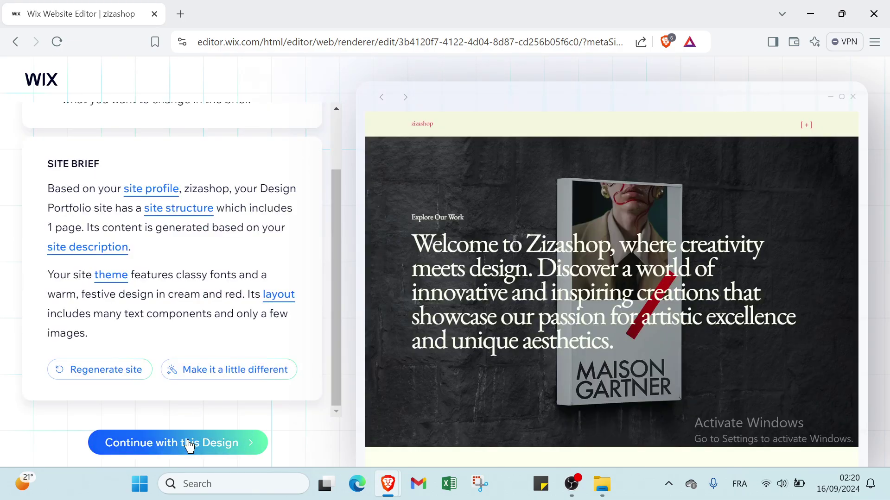
{"action": "scroll", "coordinate": [334, 254], "scroll_direction": "up", "scroll_amount": 2}
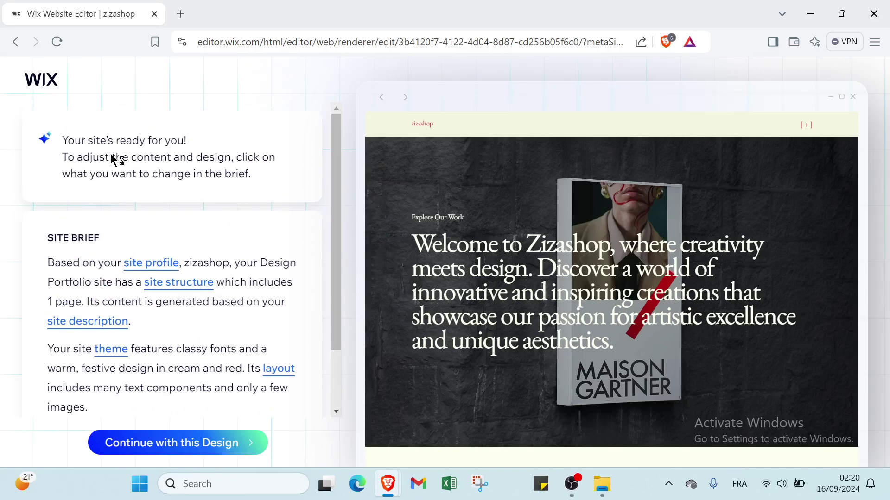
{"action": "scroll", "coordinate": [143, 167], "scroll_direction": "down", "scroll_amount": 2}
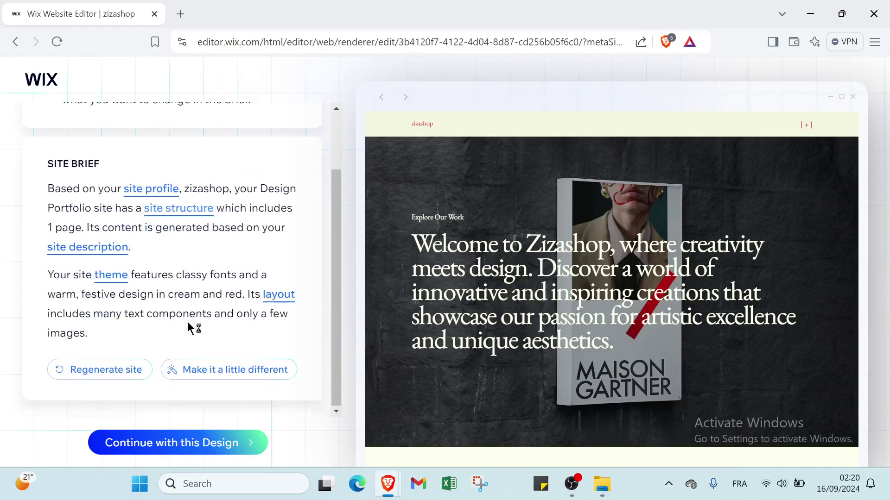
{"action": "left_click", "coordinate": [204, 447]}
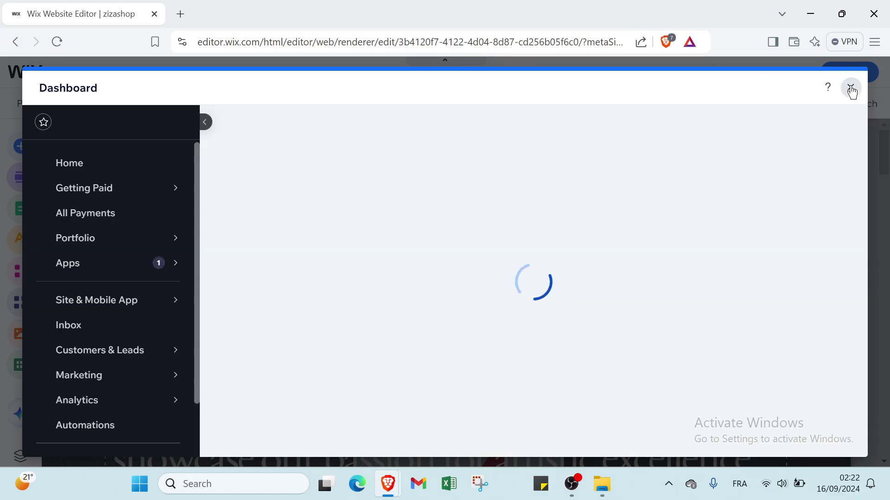
Close the Dashboard and show the Video & Music category in Add Elements.
{"action": "left_click", "coordinate": [851, 91]}
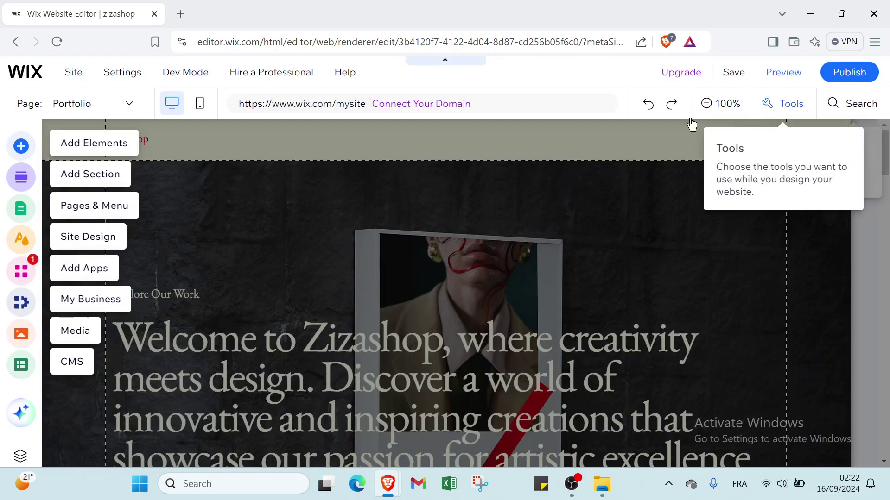
{"action": "left_click", "coordinate": [40, 148]}
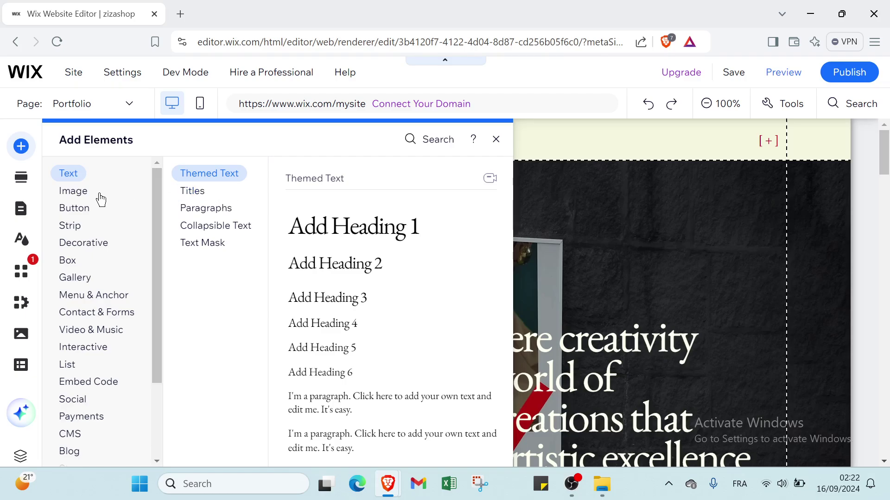
{"action": "scroll", "coordinate": [123, 223], "scroll_direction": "down", "scroll_amount": 3}
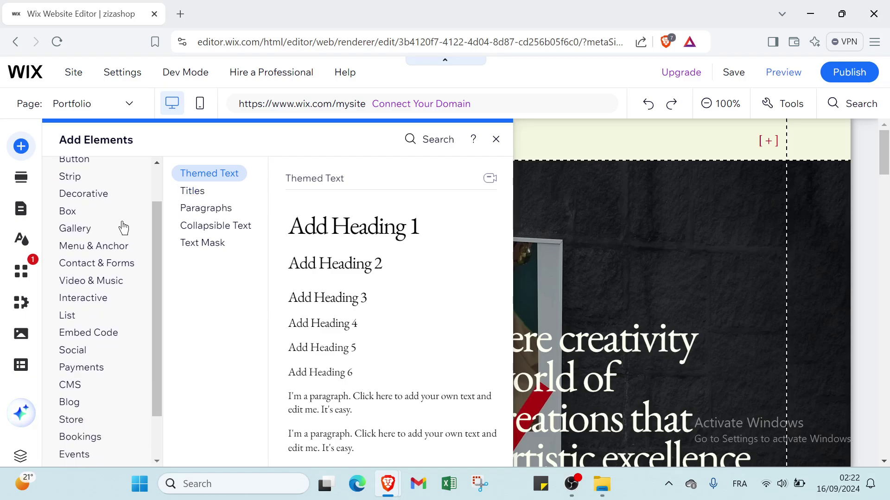
{"action": "left_click", "coordinate": [121, 229]}
Preview the VideoBox, Wix Video, Video Mask and Transparent Video options.
{"action": "scroll", "coordinate": [122, 230], "scroll_direction": "up", "scroll_amount": 3}
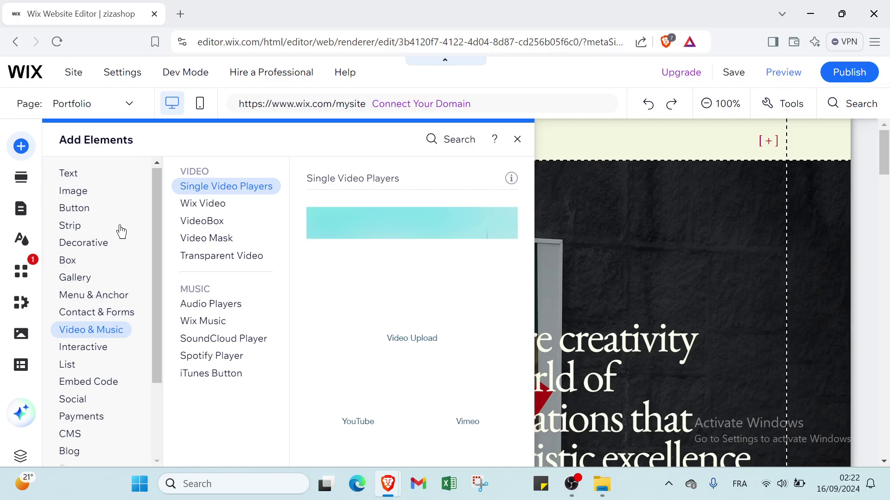
{"action": "left_click", "coordinate": [217, 221]}
{"action": "left_click", "coordinate": [212, 208]}
{"action": "left_click", "coordinate": [207, 222]}
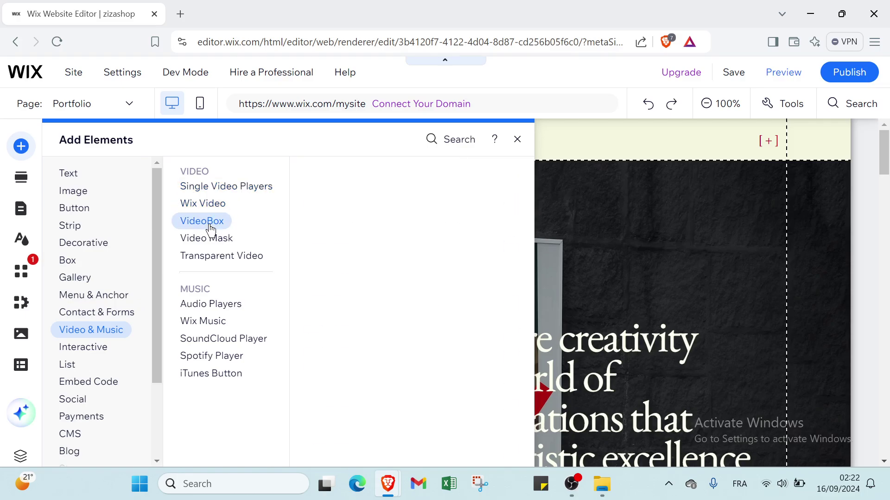
{"action": "left_click", "coordinate": [206, 242]}
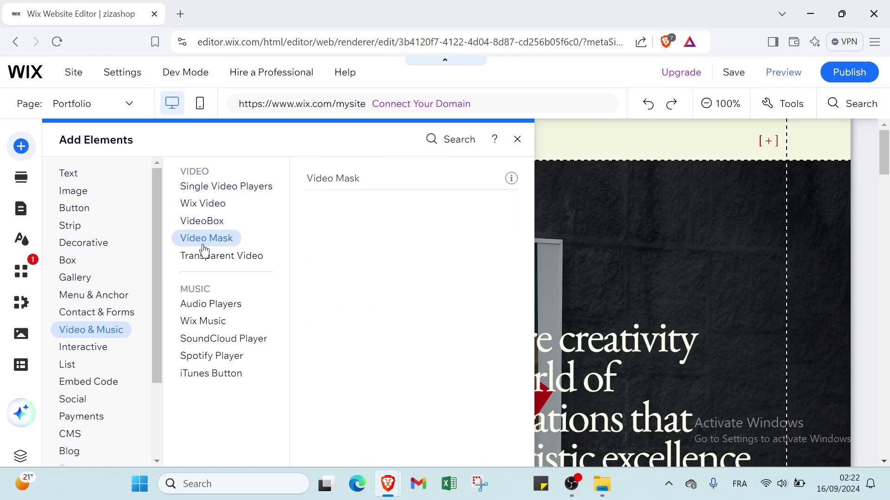
{"action": "left_click", "coordinate": [207, 258]}
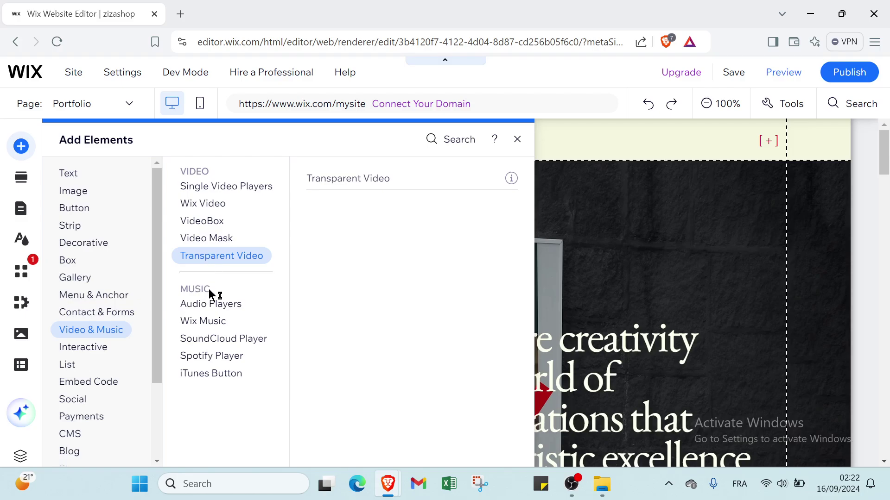
Preview Wix Music, SoundCloud, Spotify and iTunes players, then close the panel.
{"action": "left_click", "coordinate": [232, 308]}
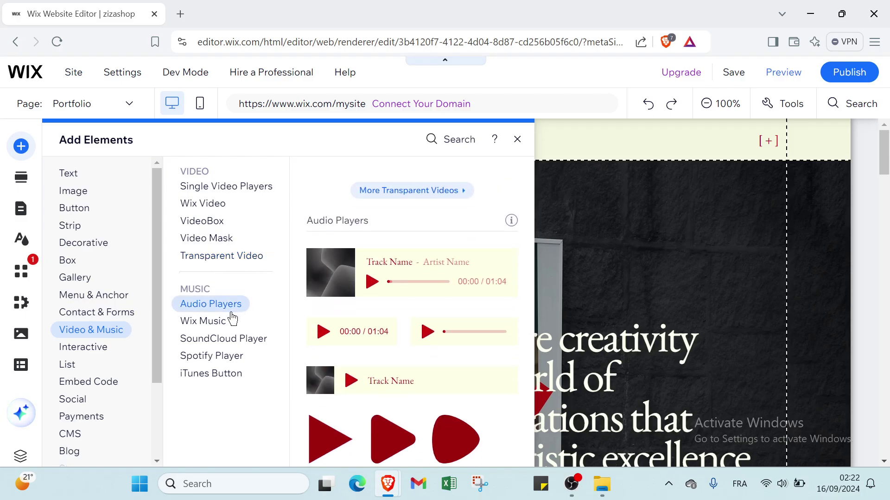
{"action": "left_click", "coordinate": [231, 320]}
{"action": "left_click", "coordinate": [228, 340]}
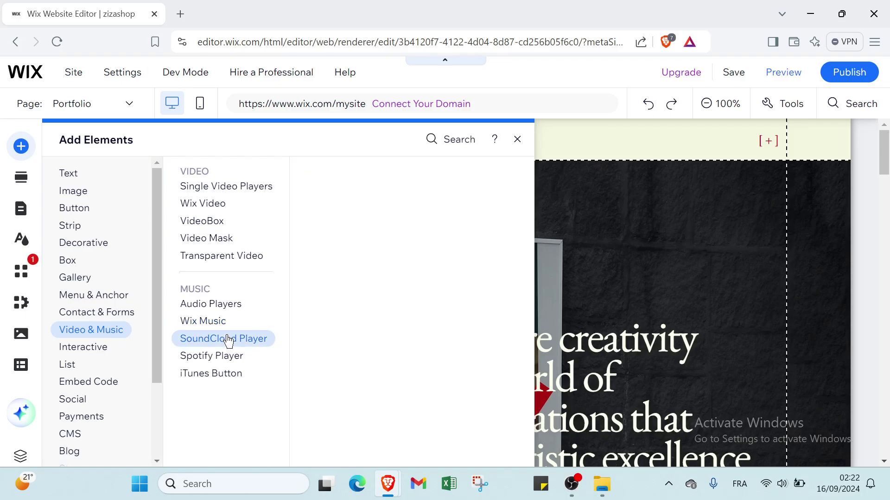
{"action": "left_click", "coordinate": [237, 358]}
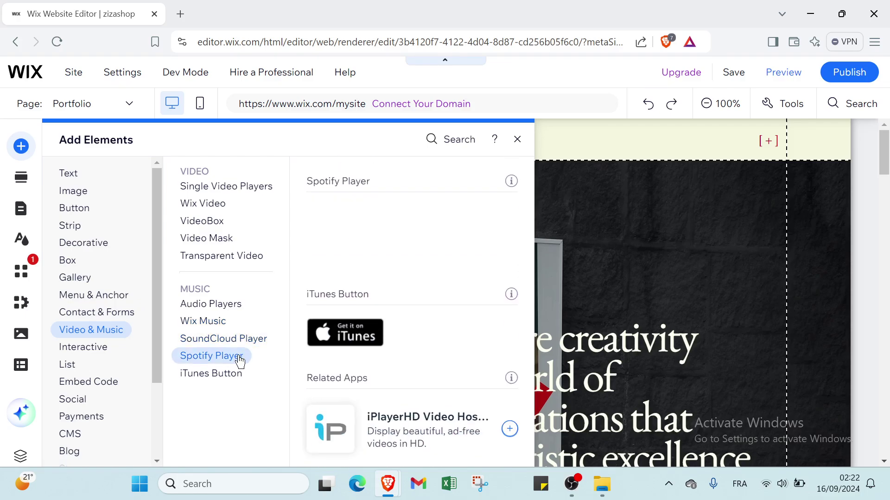
{"action": "left_click", "coordinate": [235, 373]}
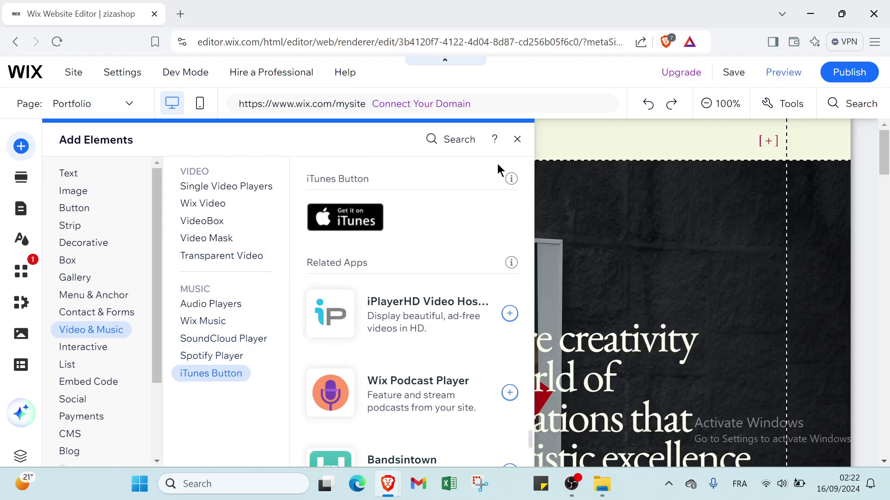
{"action": "left_click", "coordinate": [517, 139]}
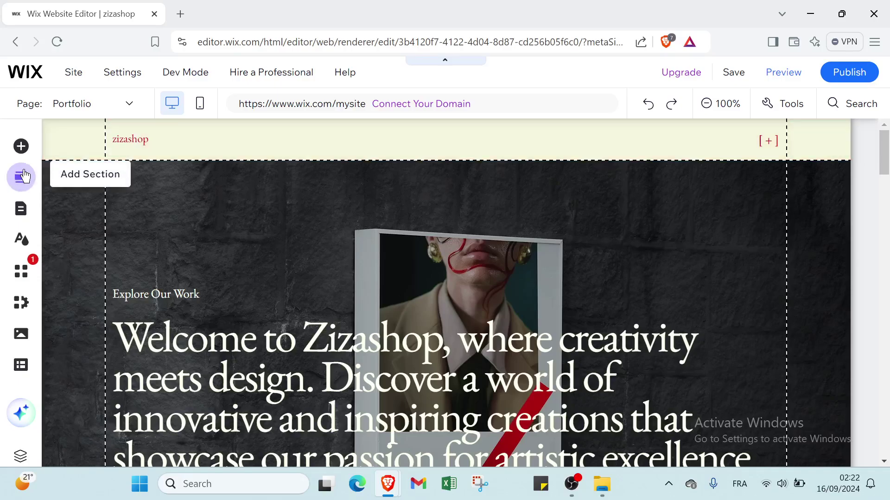
{"action": "left_click", "coordinate": [24, 176]}
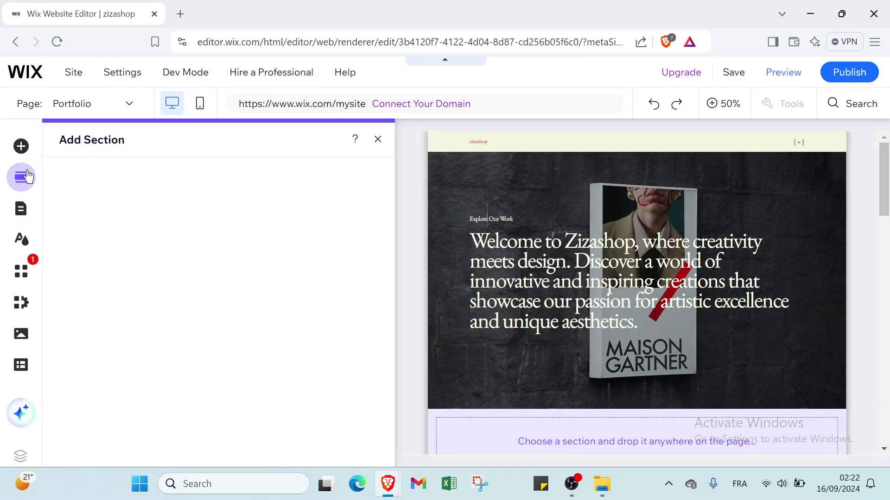
{"action": "scroll", "coordinate": [81, 240], "scroll_direction": "down", "scroll_amount": 1}
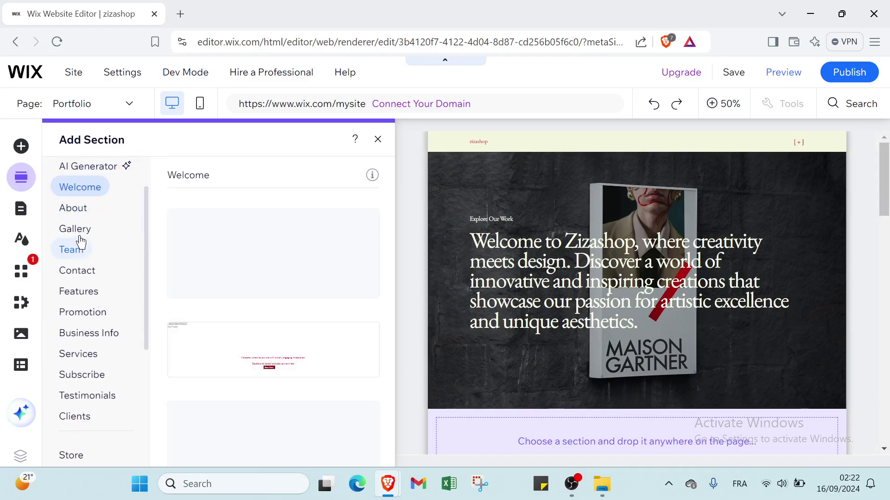
{"action": "left_click", "coordinate": [22, 211]}
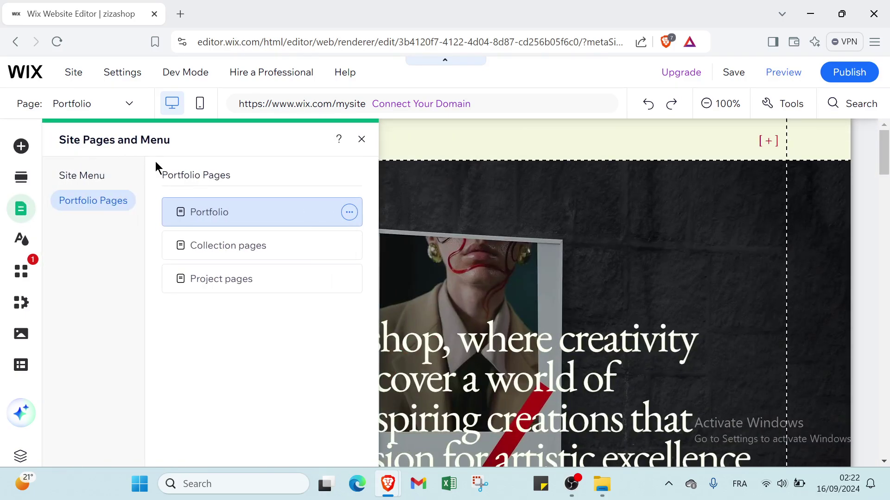
{"action": "left_click", "coordinate": [22, 271]}
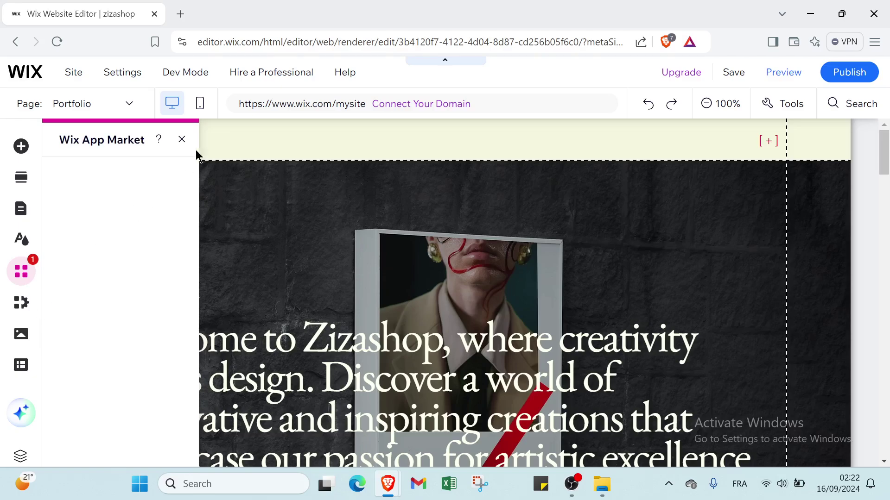
{"action": "left_click", "coordinate": [181, 140]}
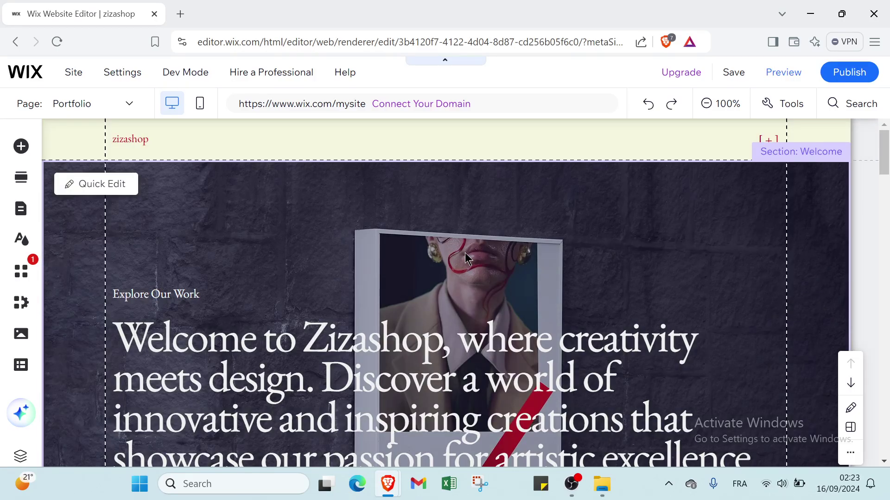
{"action": "scroll", "coordinate": [466, 254], "scroll_direction": "down", "scroll_amount": 5}
{"action": "scroll", "coordinate": [445, 273], "scroll_direction": "down", "scroll_amount": 12}
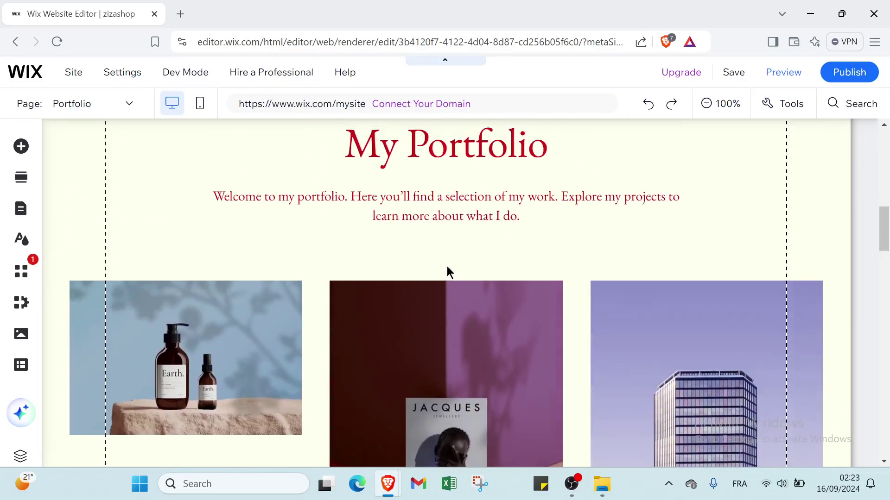
{"action": "scroll", "coordinate": [447, 266], "scroll_direction": "down", "scroll_amount": 10}
{"action": "scroll", "coordinate": [448, 271], "scroll_direction": "down", "scroll_amount": 15}
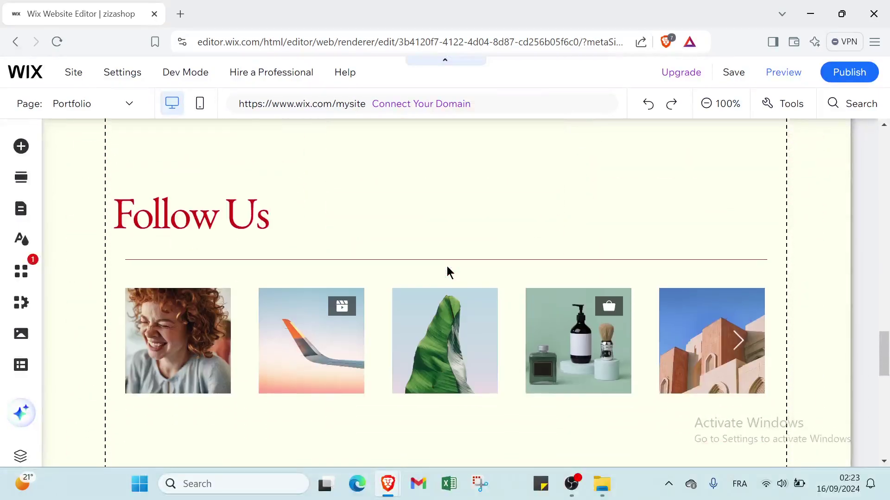
{"action": "scroll", "coordinate": [447, 266], "scroll_direction": "down", "scroll_amount": 2}
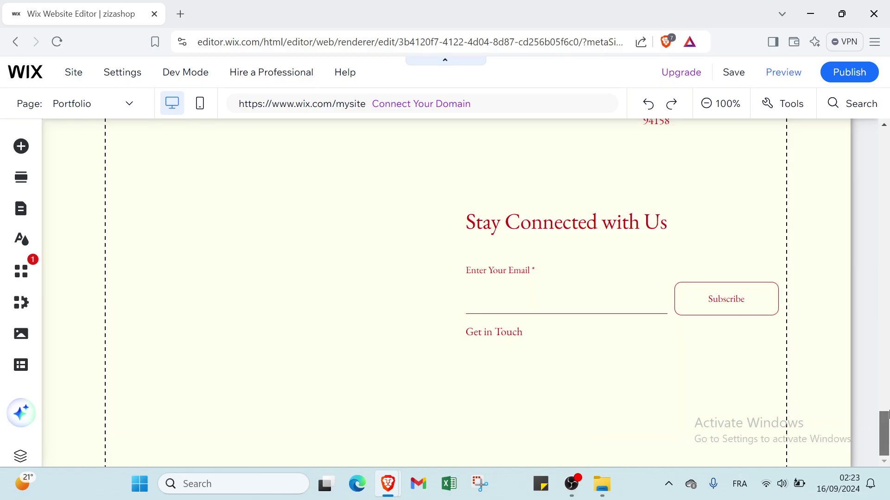
{"action": "left_click_drag", "start_coordinate": [887, 414], "coordinate": [888, 133]}
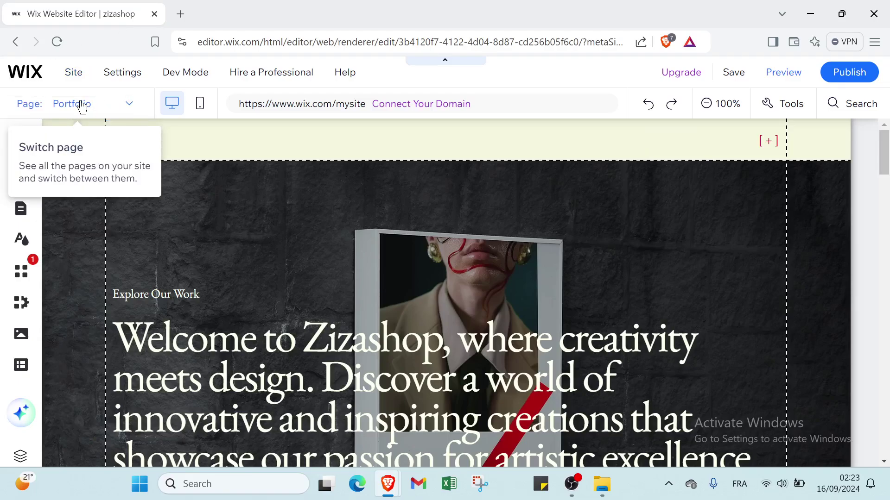
Switch to the Collection pages page, then close the editor tab, triggering 'Leave site?'.
{"action": "left_click", "coordinate": [130, 111]}
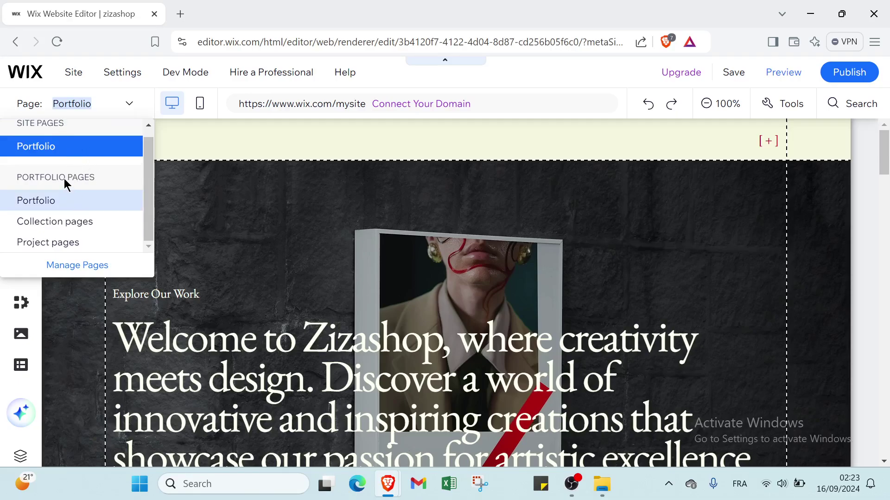
{"action": "left_click", "coordinate": [59, 222]}
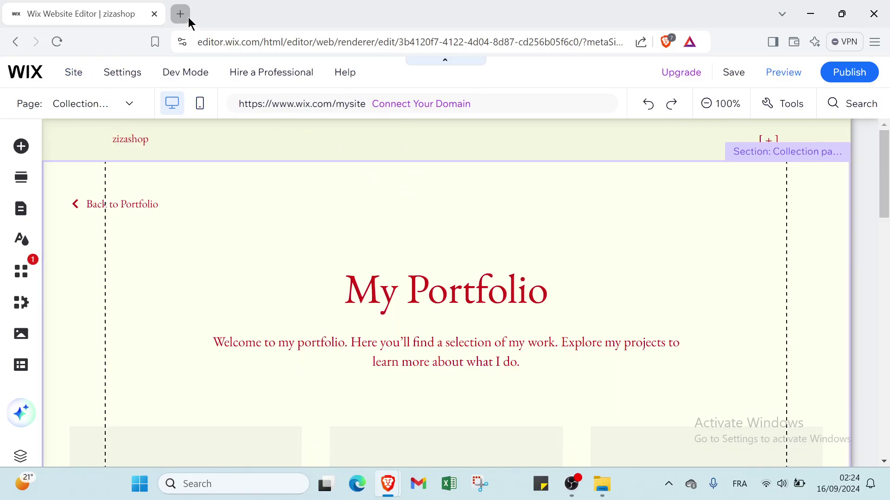
{"action": "left_click", "coordinate": [180, 14]}
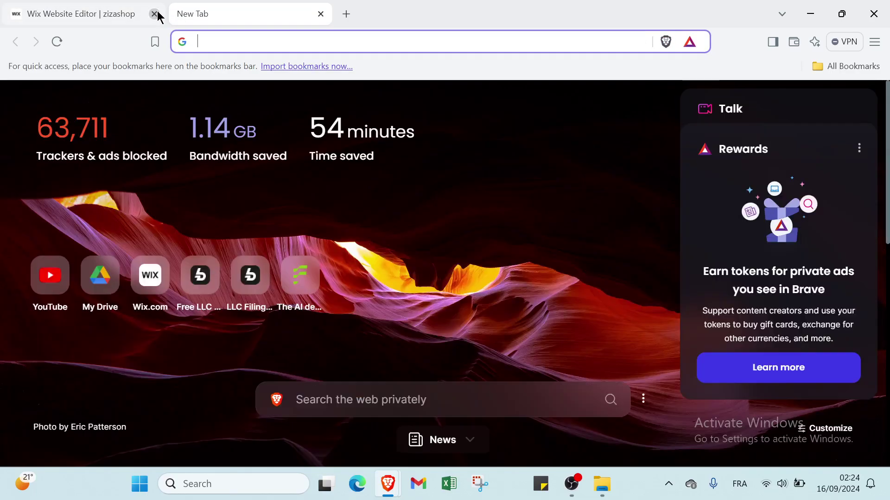
{"action": "left_click", "coordinate": [158, 16]}
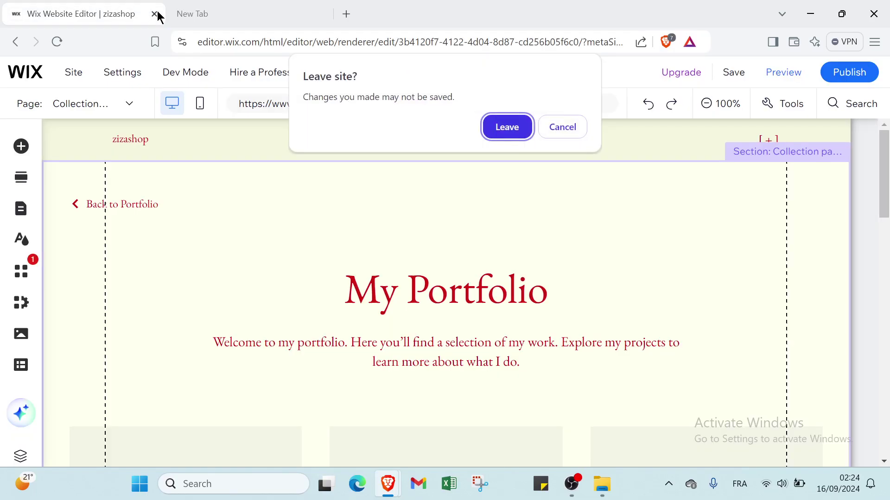